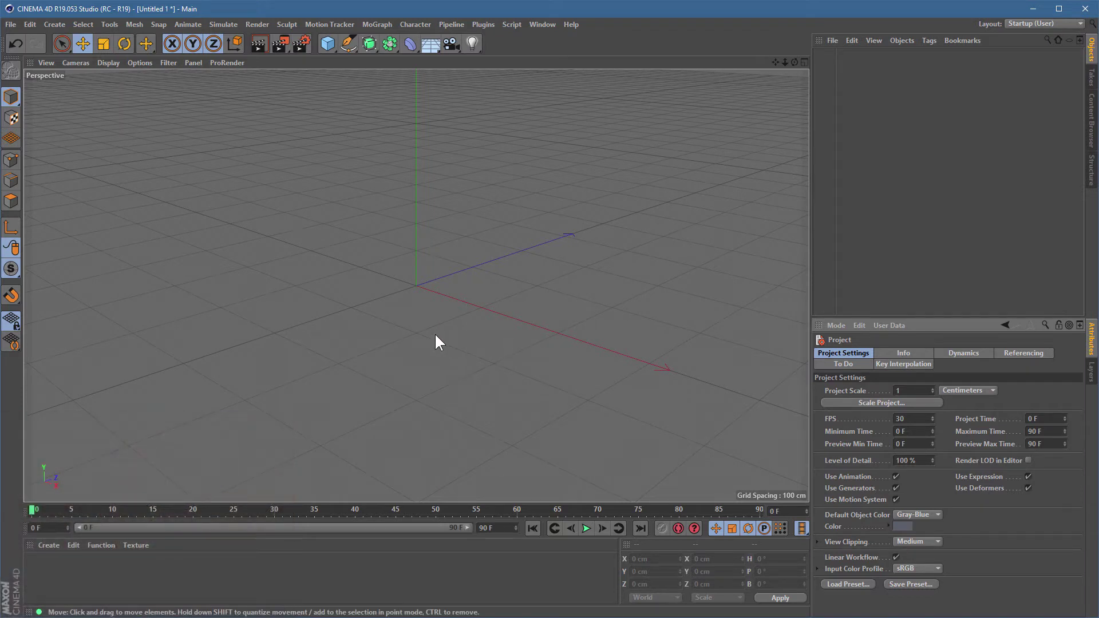
Step: Add a cube primitive to the empty scene
click(331, 44)
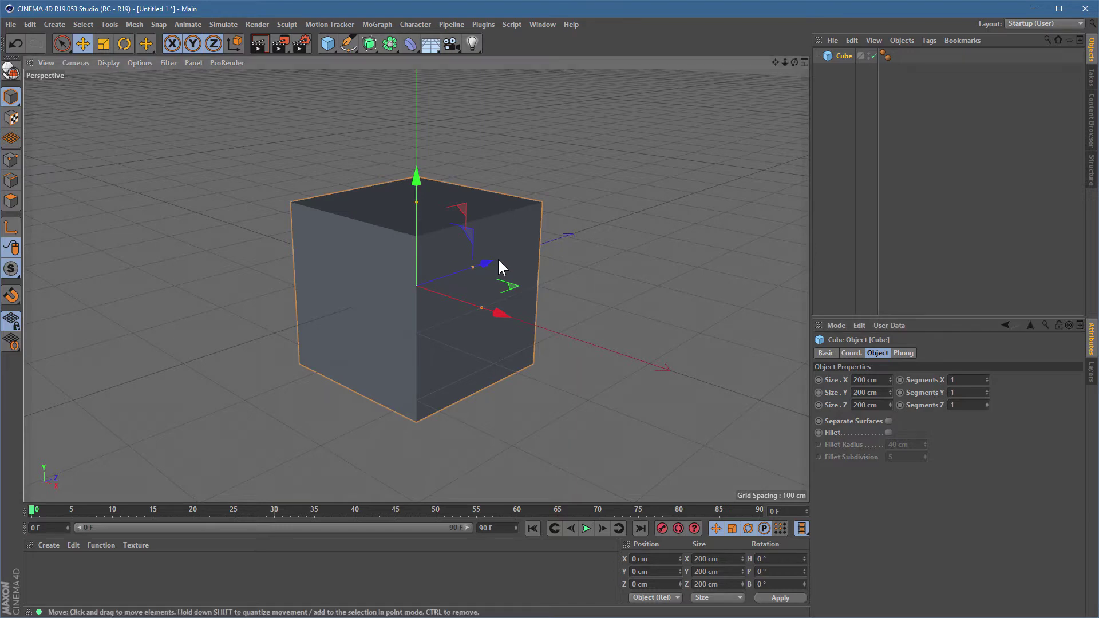
Step: Inspect the cube in the perspective view by panning, zooming and orbiting around it, and frame it in the view
alt+middle_drag(493, 249, 446, 252)
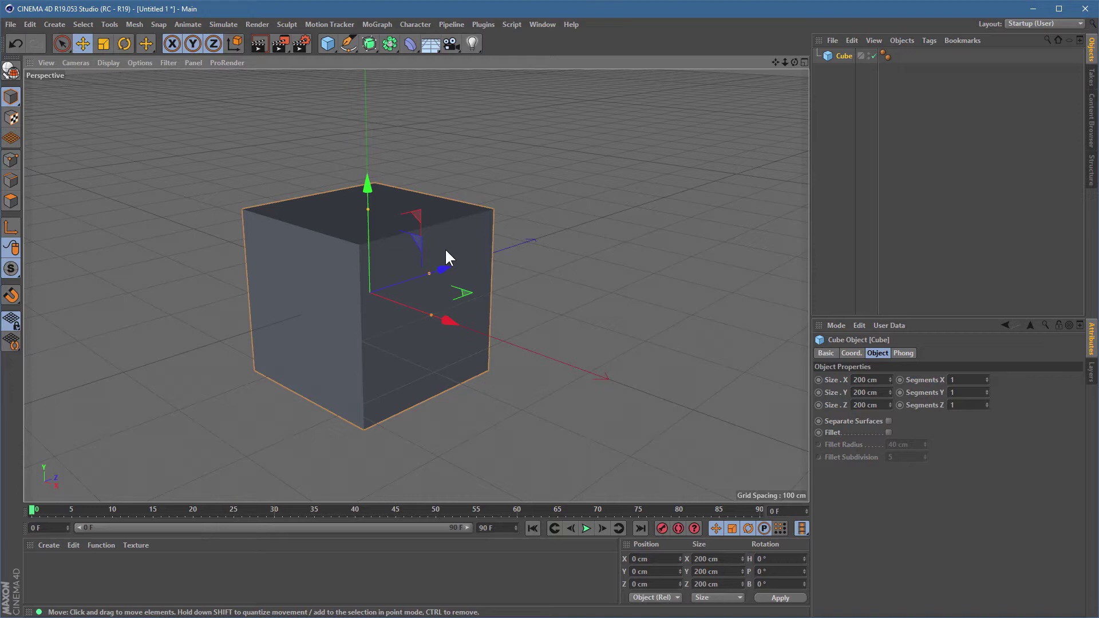
mouse_move(380, 274)
alt+right_down()
mouse_move(445, 296)
mouse_move(336, 314)
mouse_move(393, 276)
mouse_move(383, 285)
alt+right_up()
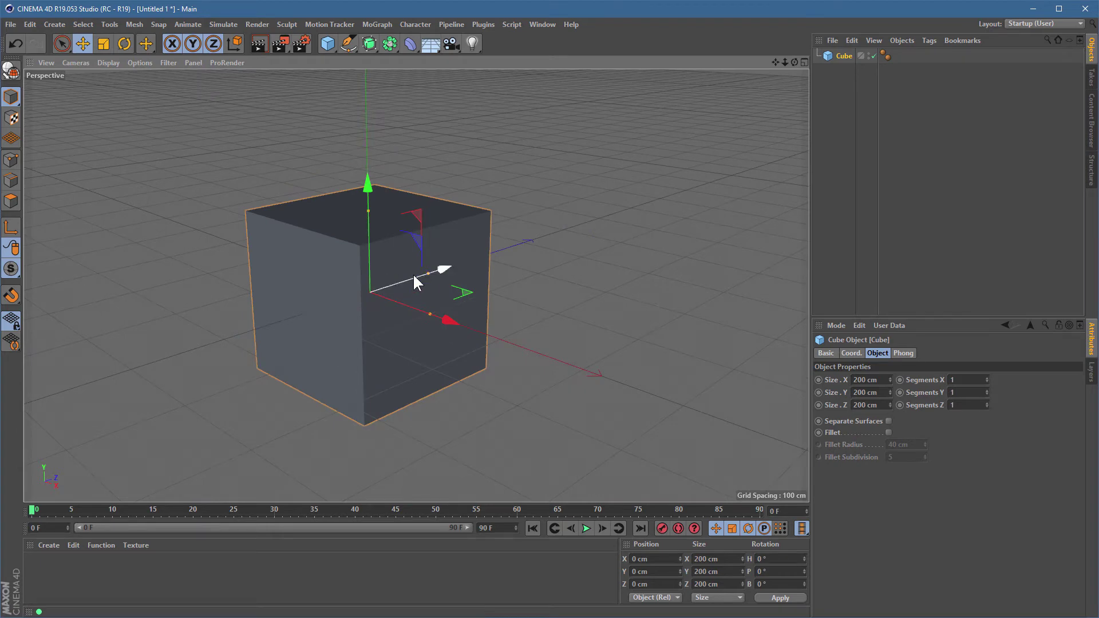
alt+drag(376, 250, 390, 304)
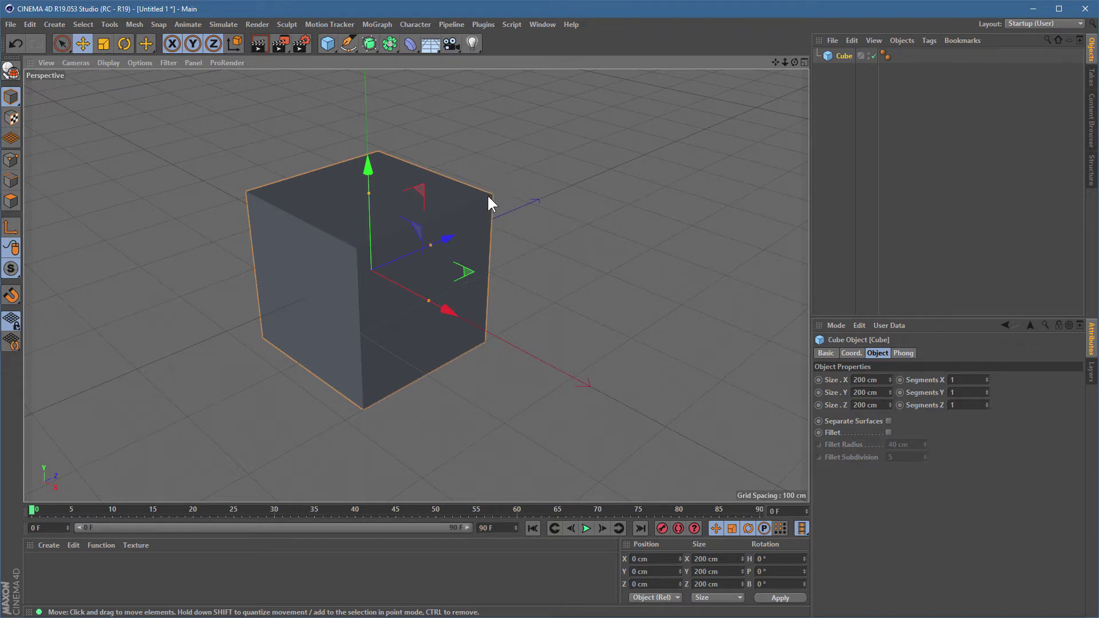
mouse_move(486, 194)
alt+right_down()
mouse_move(704, 127)
mouse_move(490, 184)
alt+right_up()
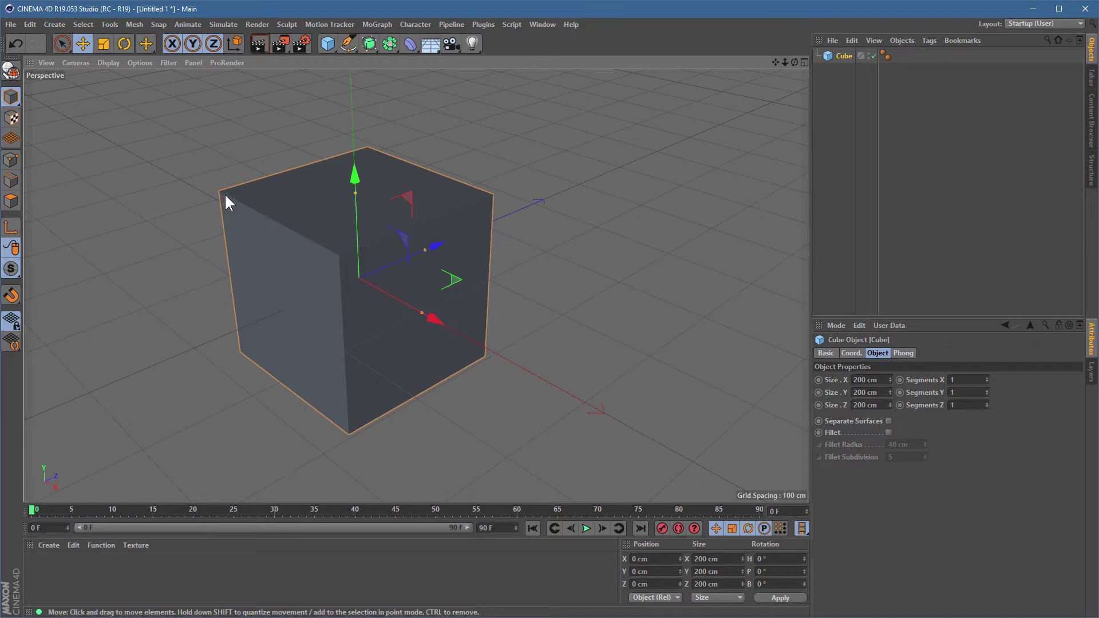
alt+drag(226, 192, 257, 224)
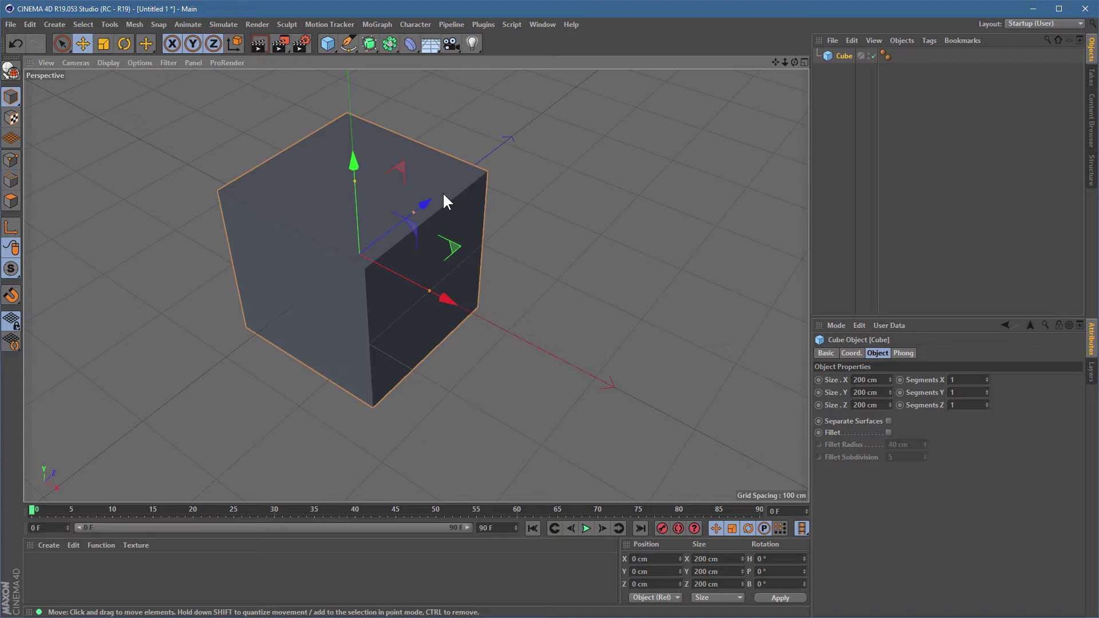
mouse_move(439, 208)
alt+mouse_down()
mouse_move(456, 216)
mouse_move(399, 230)
mouse_move(424, 220)
alt+mouse_up()
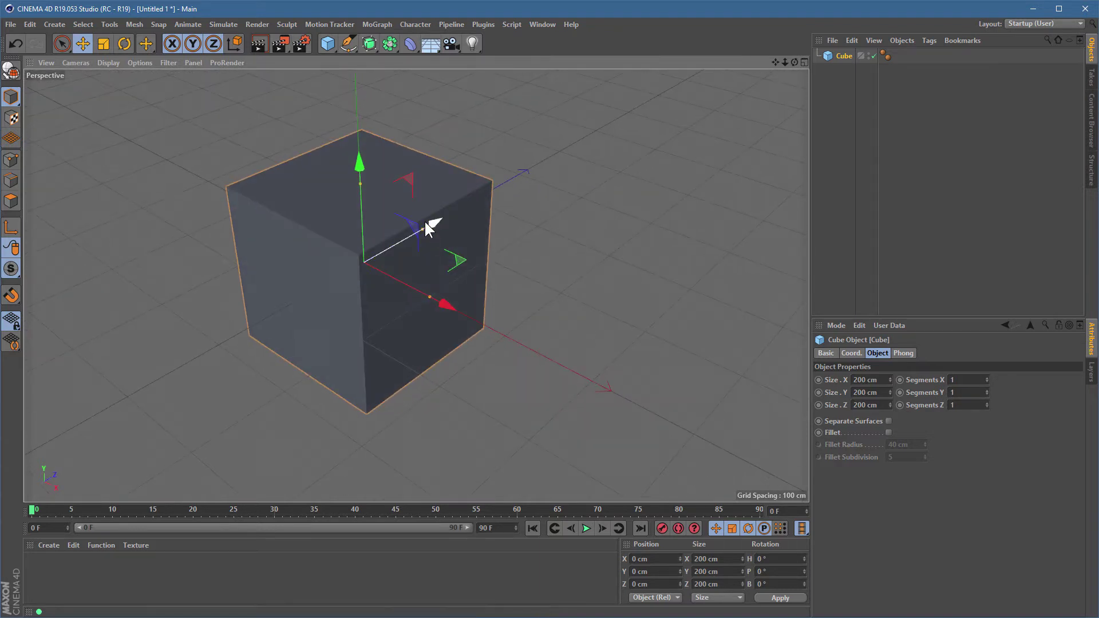
alt+right_drag(483, 243, 431, 304)
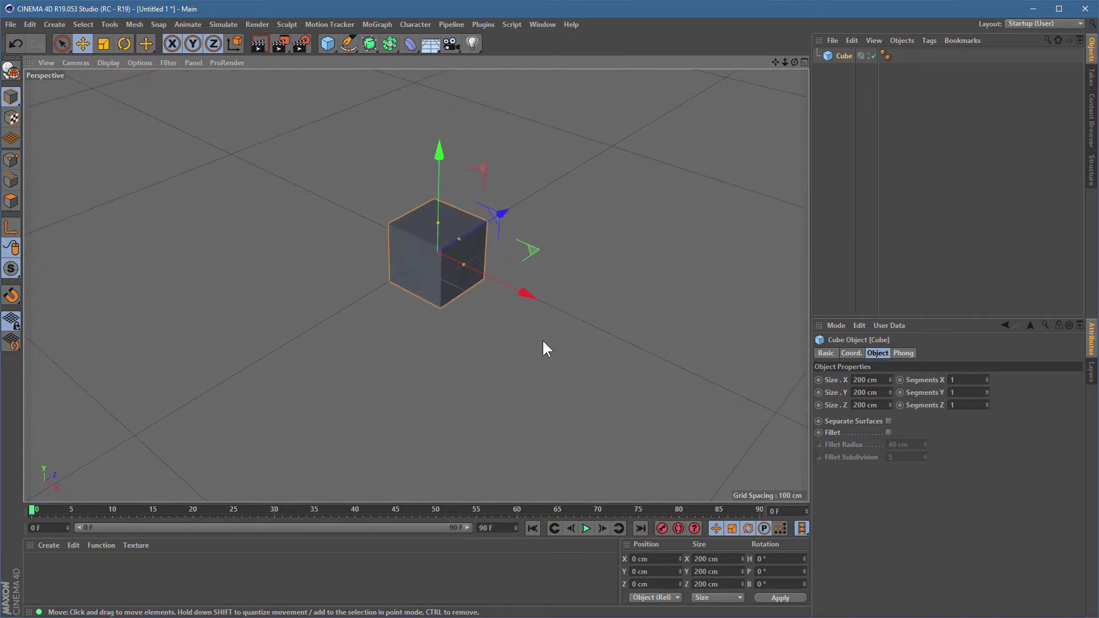
key(h)
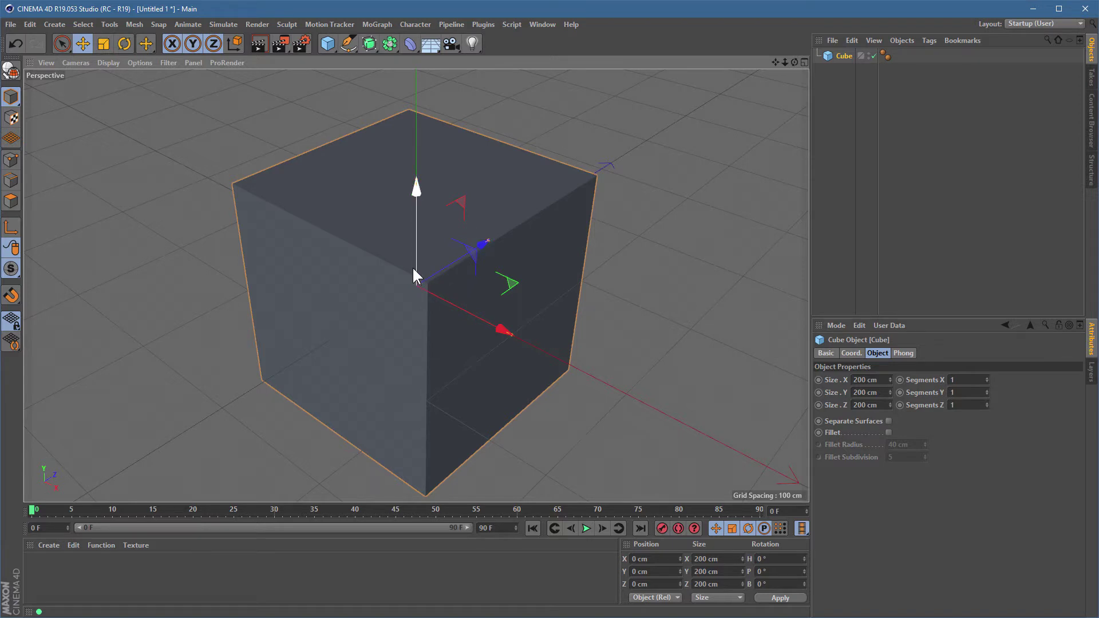
Step: View the cube in the four-view layout and in the single Top, Right and Front views, ending in the full Perspective view
middle_click(544, 187)
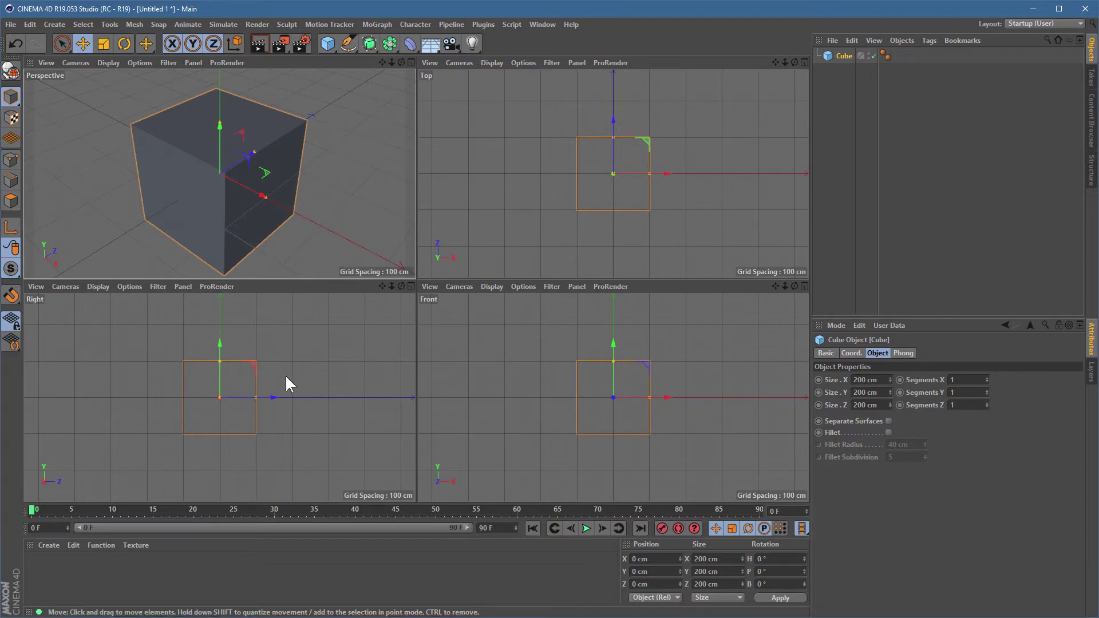
alt+middle_drag(310, 385, 223, 395)
mouse_move(222, 398)
alt+right_down()
mouse_move(298, 374)
mouse_move(211, 394)
alt+right_up()
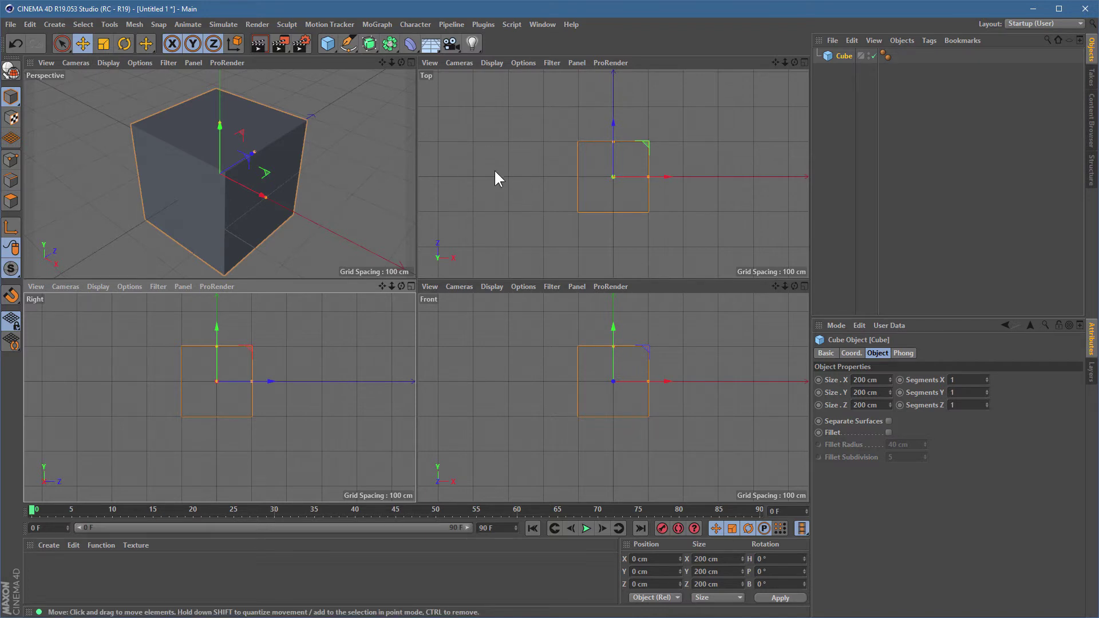
middle_click(534, 146)
middle_click(533, 147)
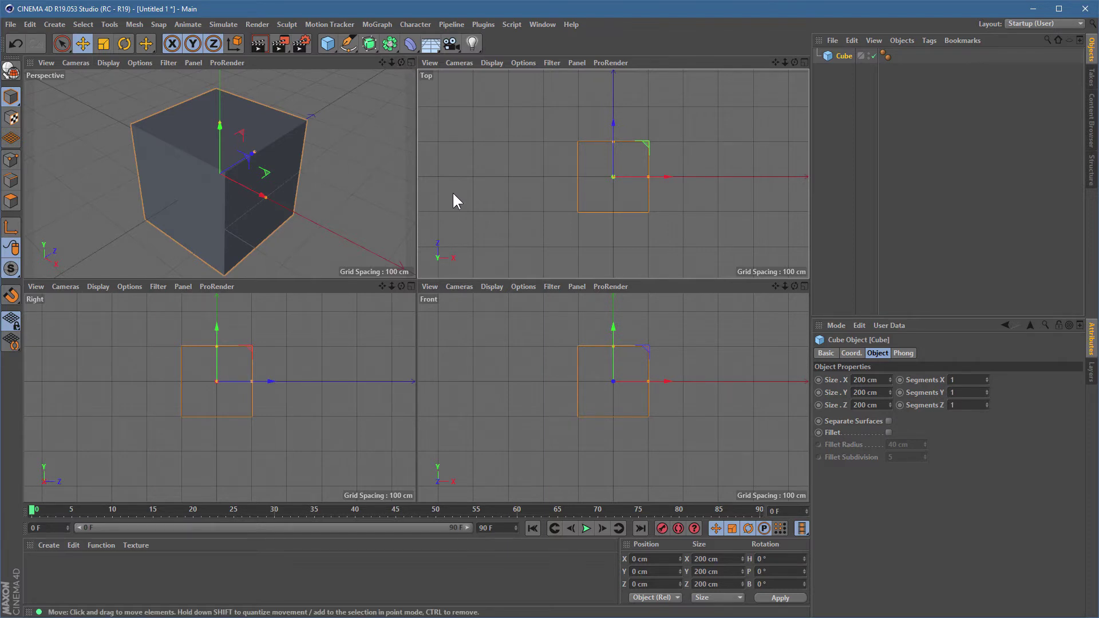
key(F3)
key(F2)
key(F4)
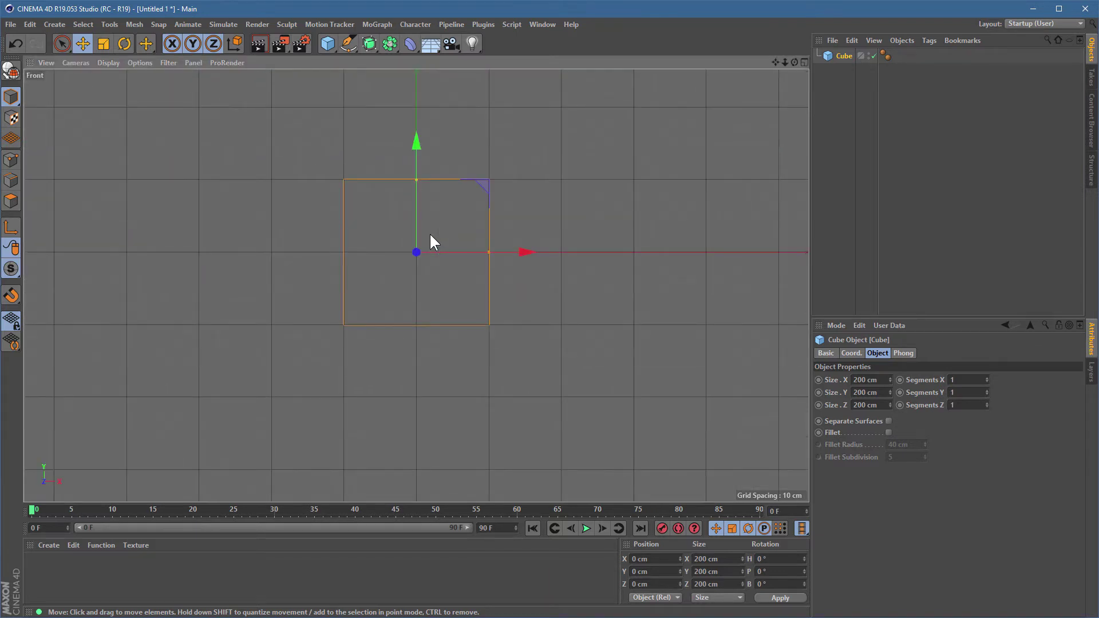
key(F5)
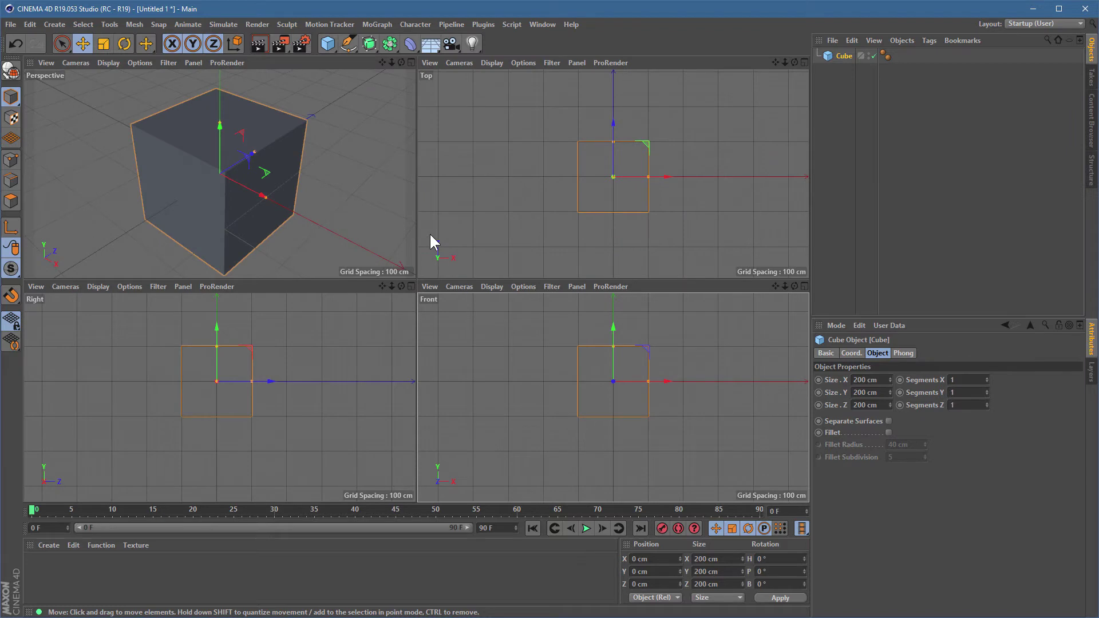
key(F1)
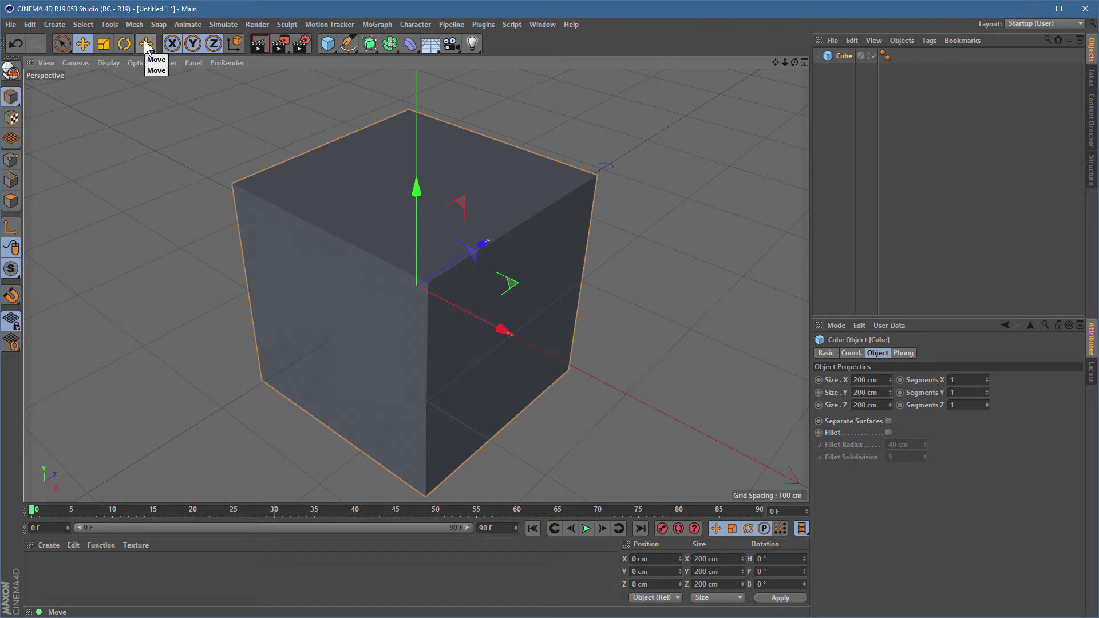
click(86, 43)
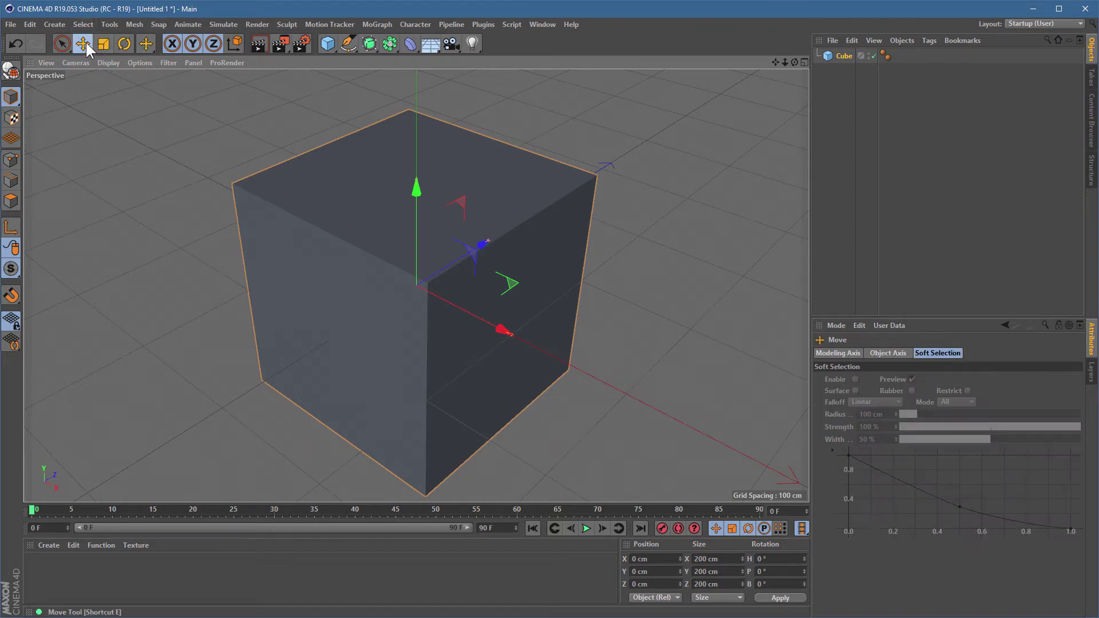
click(105, 43)
click(125, 44)
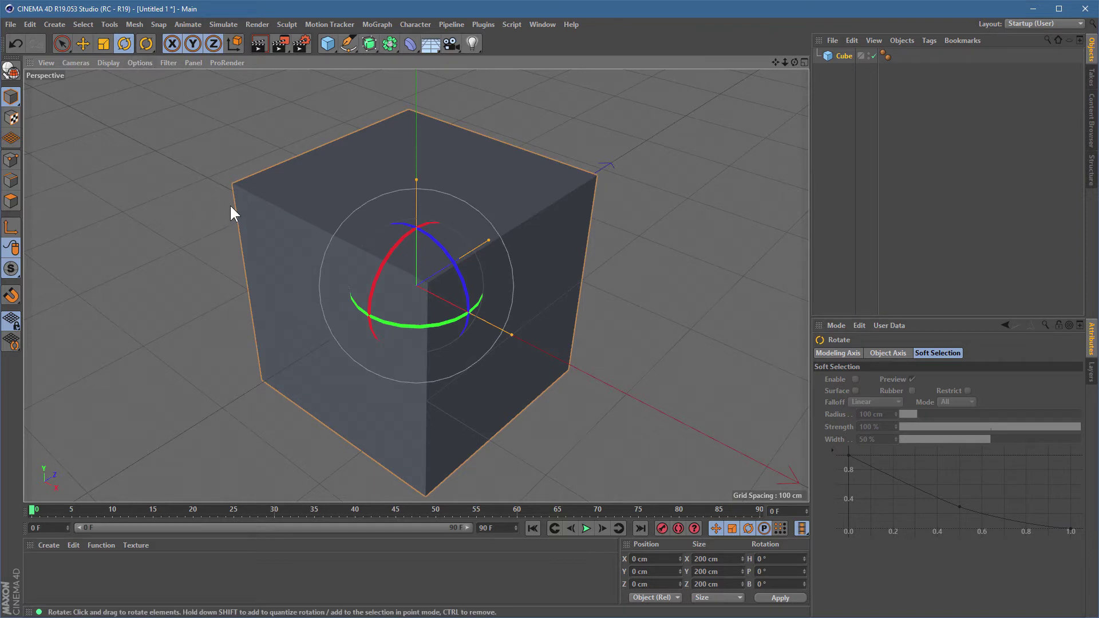
Step: Reselect the cube and move it freely to about X 89 cm, Y 16 cm, Z 51 cm
click(80, 47)
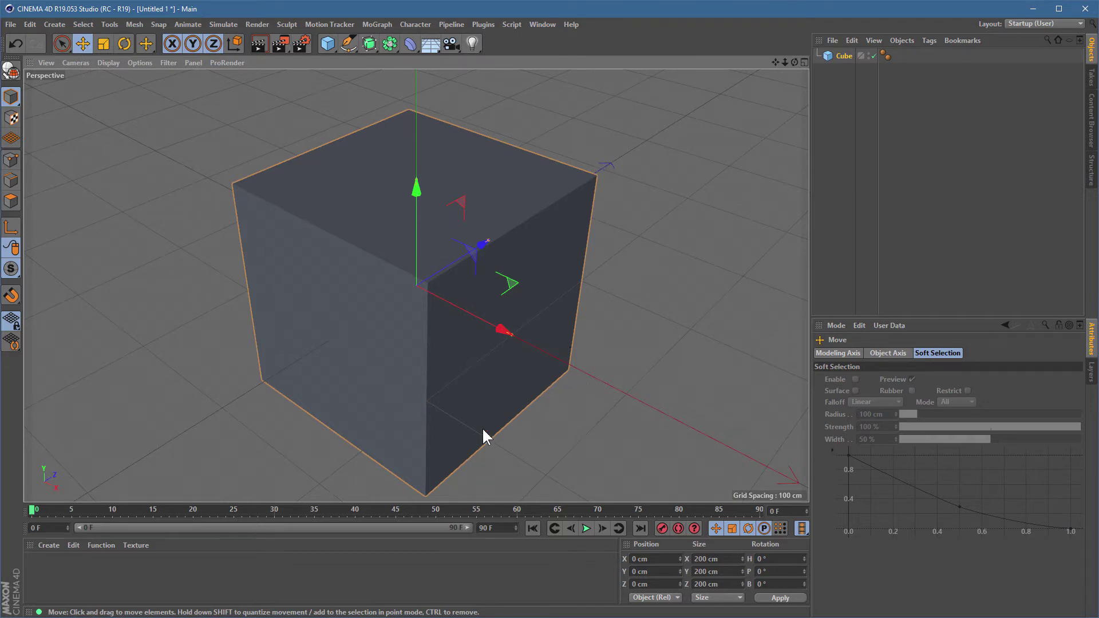
click(672, 201)
click(437, 257)
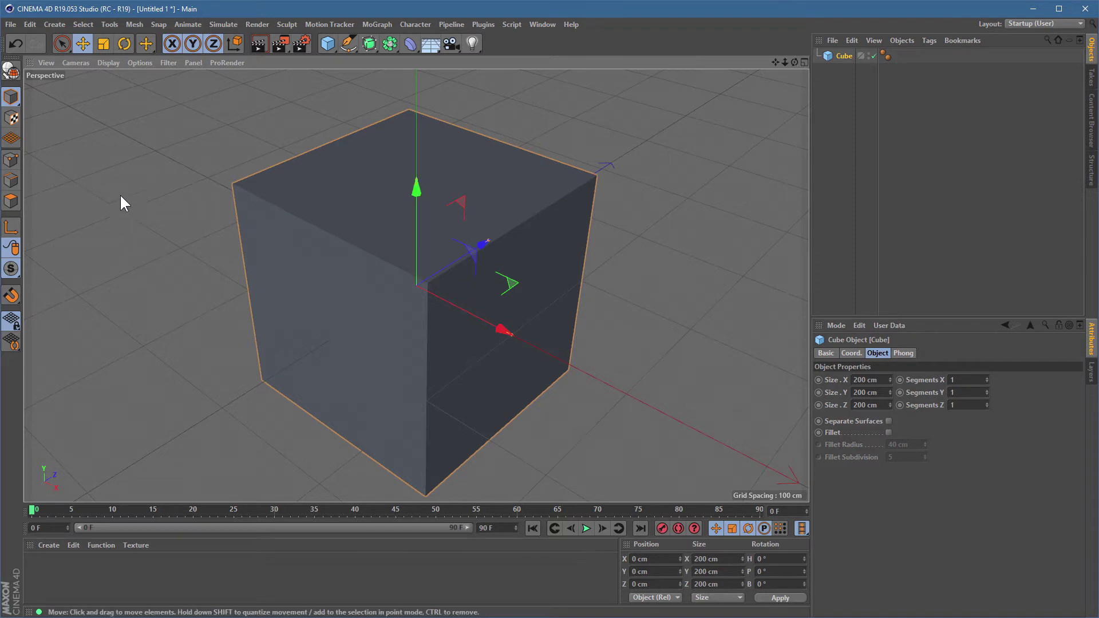
drag(142, 188, 230, 166)
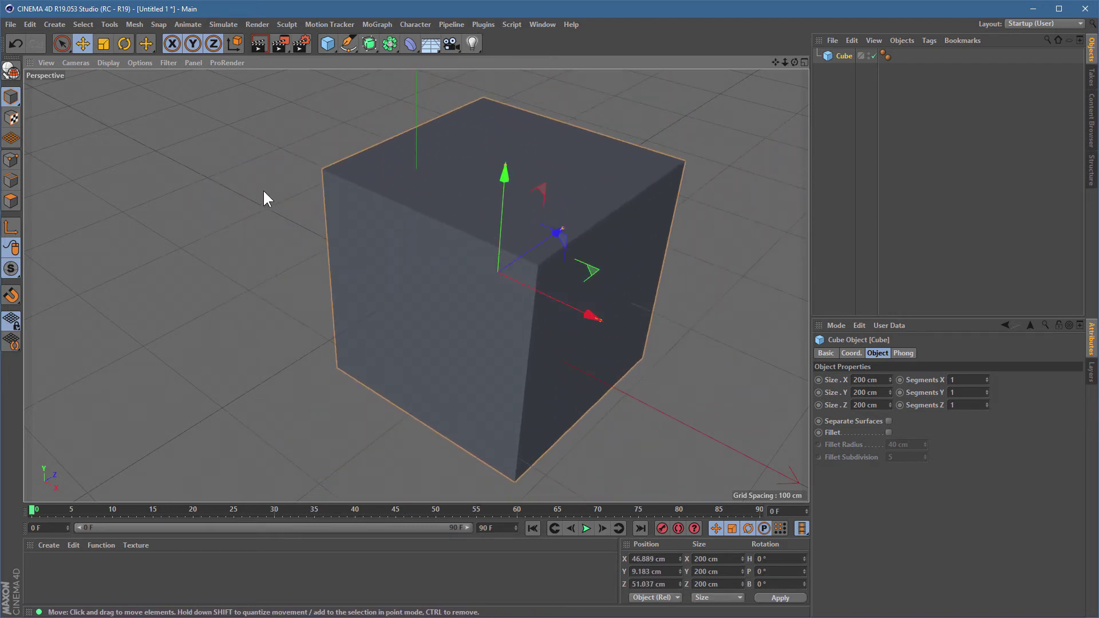
drag(502, 222, 614, 279)
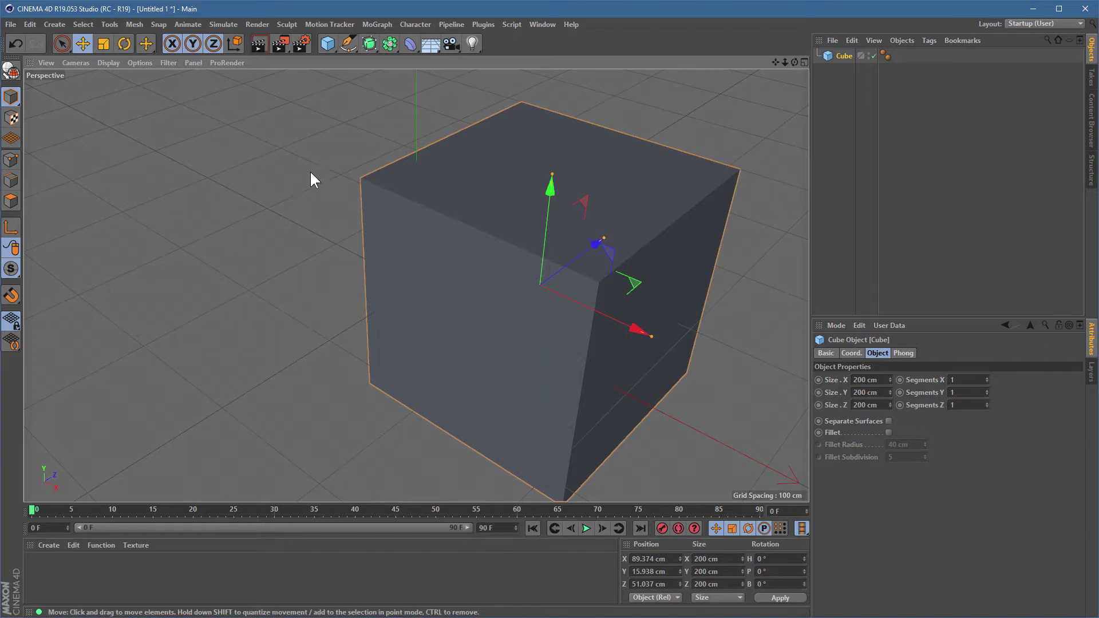
Step: Scale the cube down uniformly to about 162 cm on every side
click(104, 43)
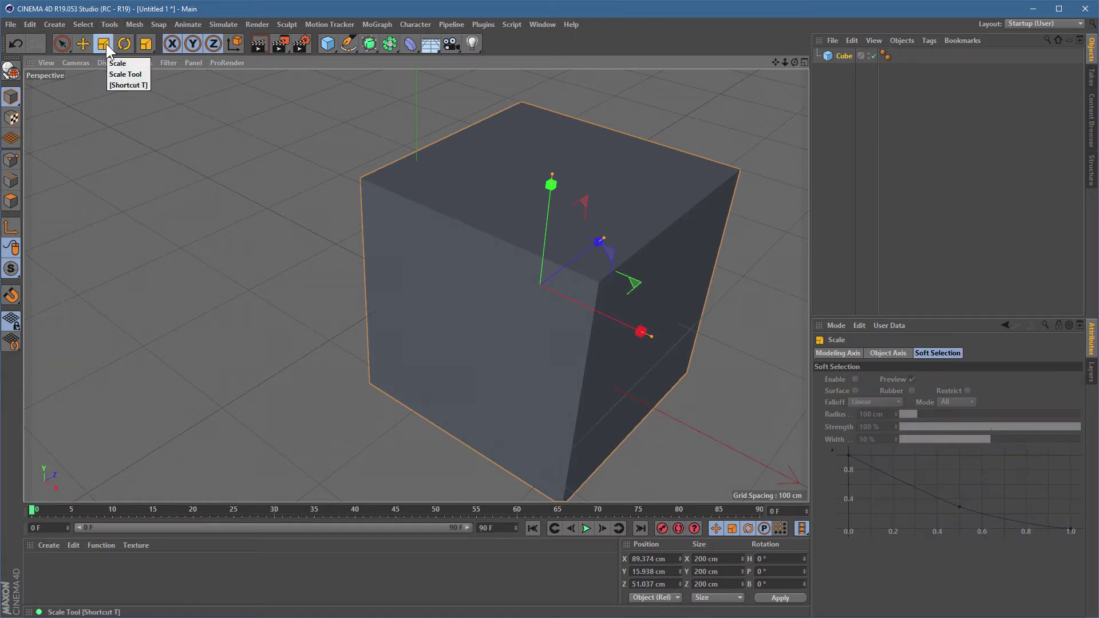
drag(393, 280, 297, 314)
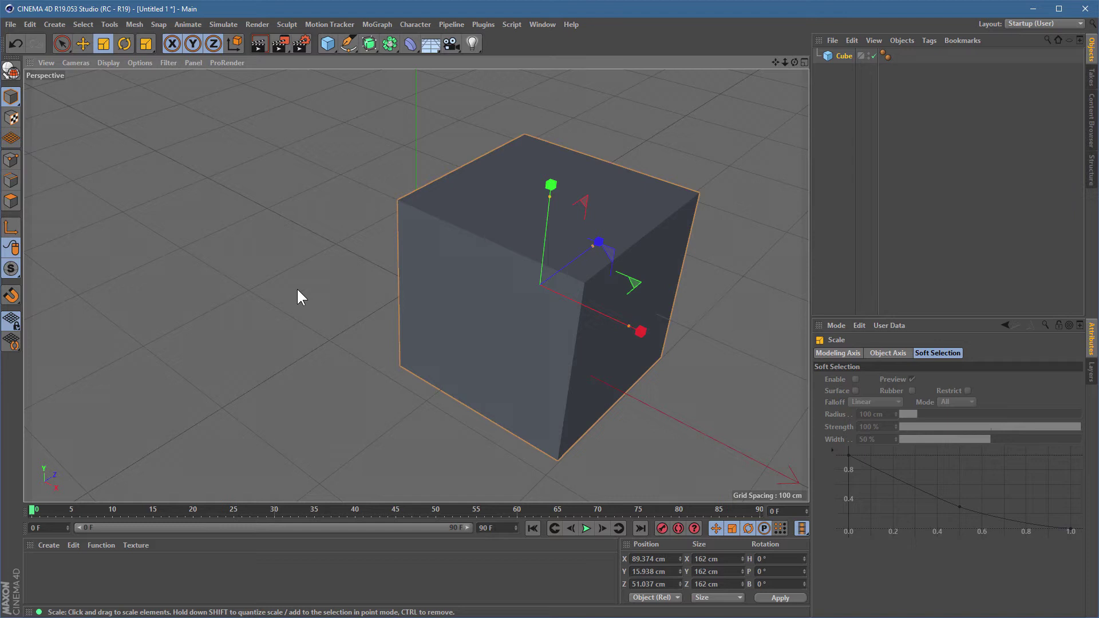
Step: Rotate the cube freely in the perspective view to about H -1485°, P -125°, B -1188°
click(125, 42)
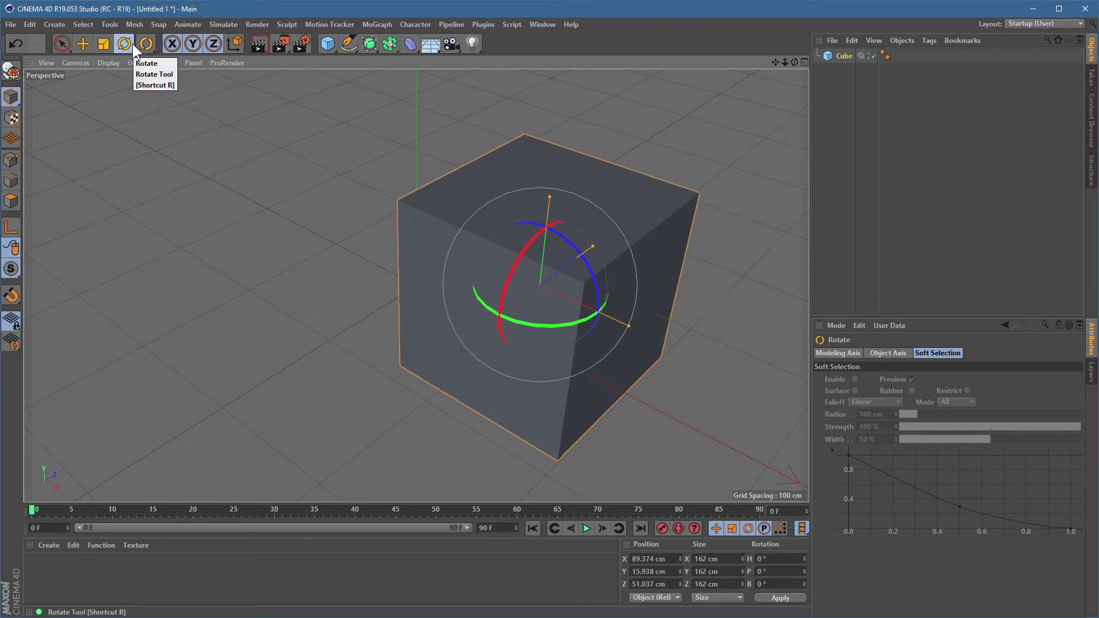
mouse_move(497, 262)
mouse_down()
mouse_move(531, 190)
mouse_move(633, 245)
mouse_move(589, 346)
mouse_move(456, 275)
mouse_move(560, 240)
mouse_move(490, 251)
mouse_up()
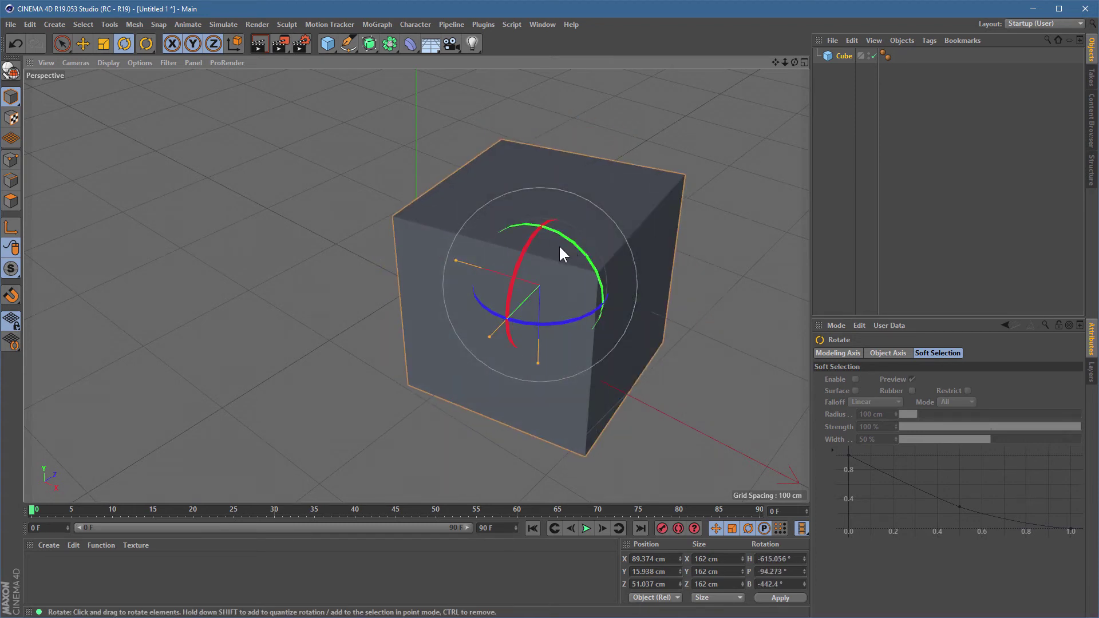
drag(517, 260, 413, 260)
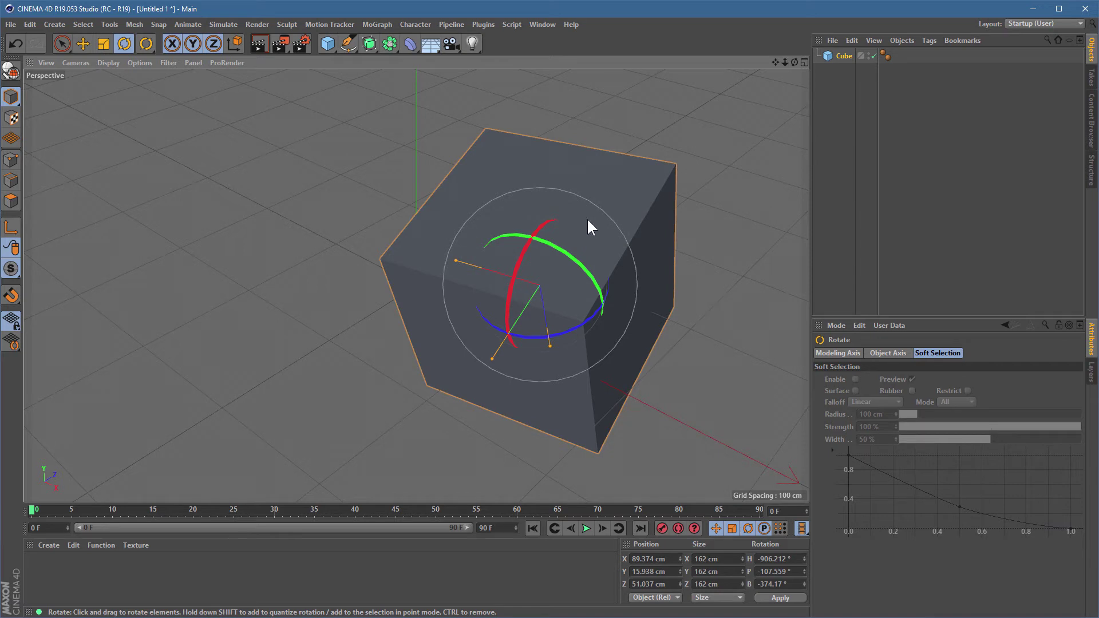
drag(590, 221, 528, 255)
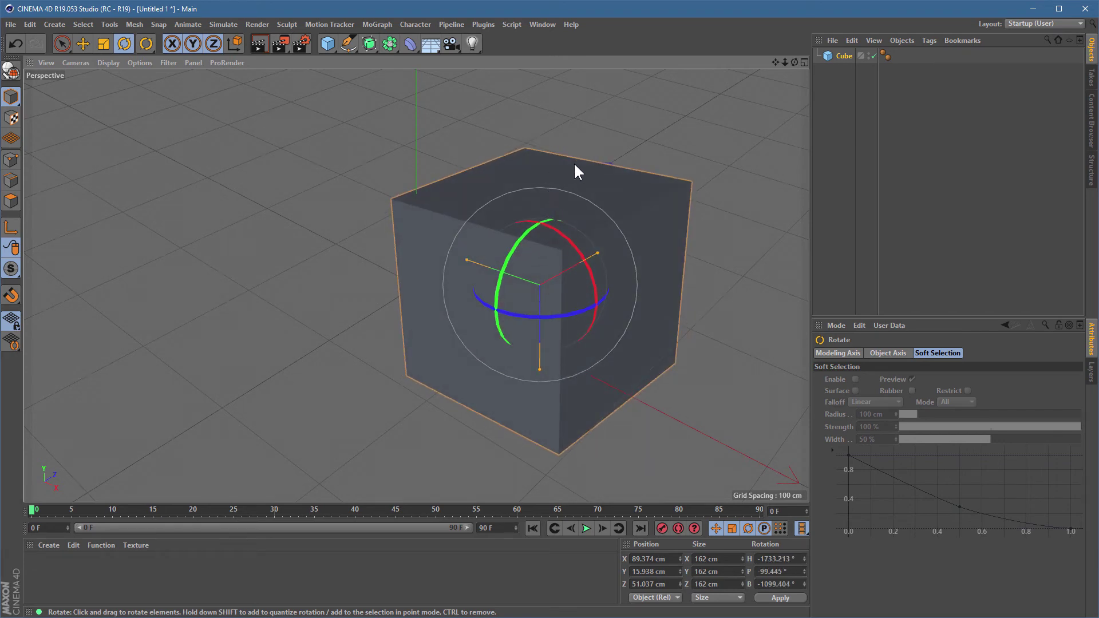
drag(571, 166, 490, 172)
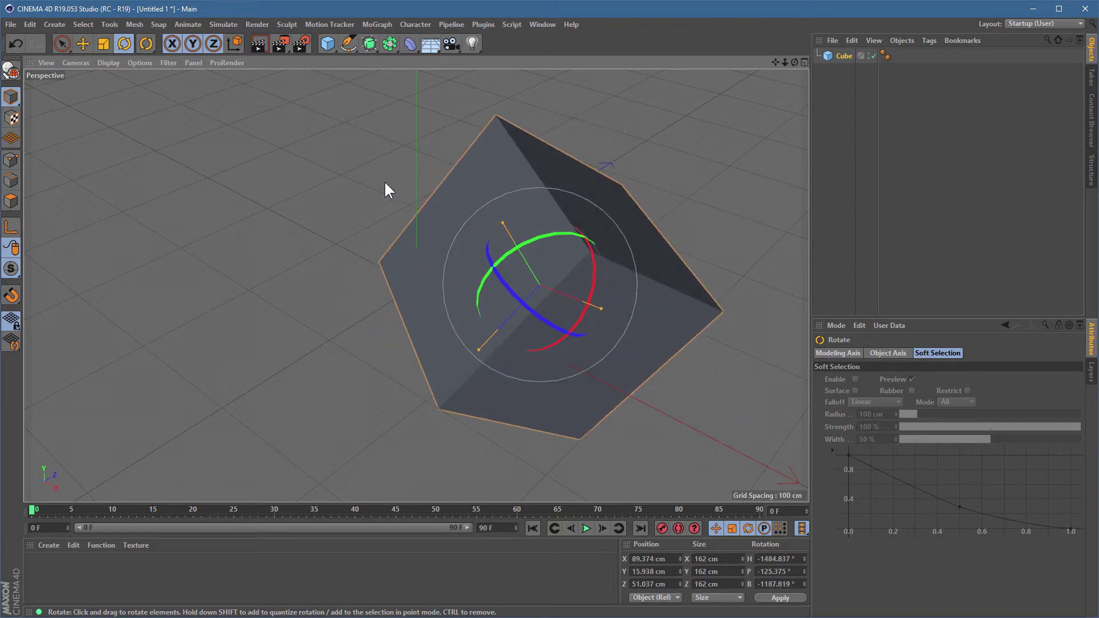
Step: Rotate the cube in the Top view to about H -1458°, P -163°, B -1111° and return to the full Perspective view
middle_click(319, 188)
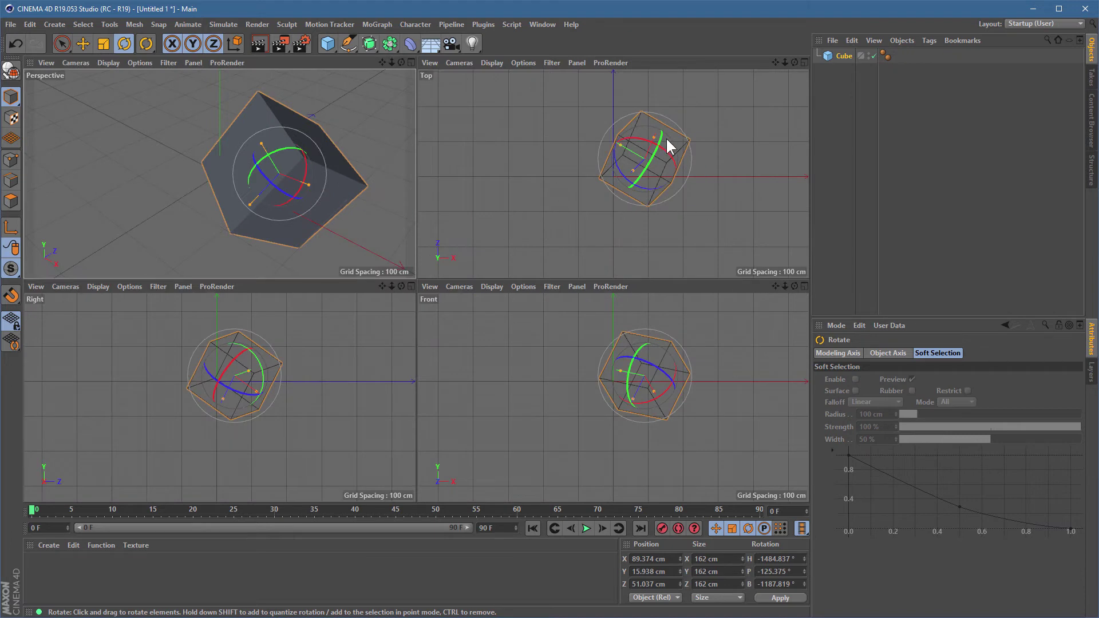
middle_click(618, 178)
alt+middle_drag(538, 220, 469, 274)
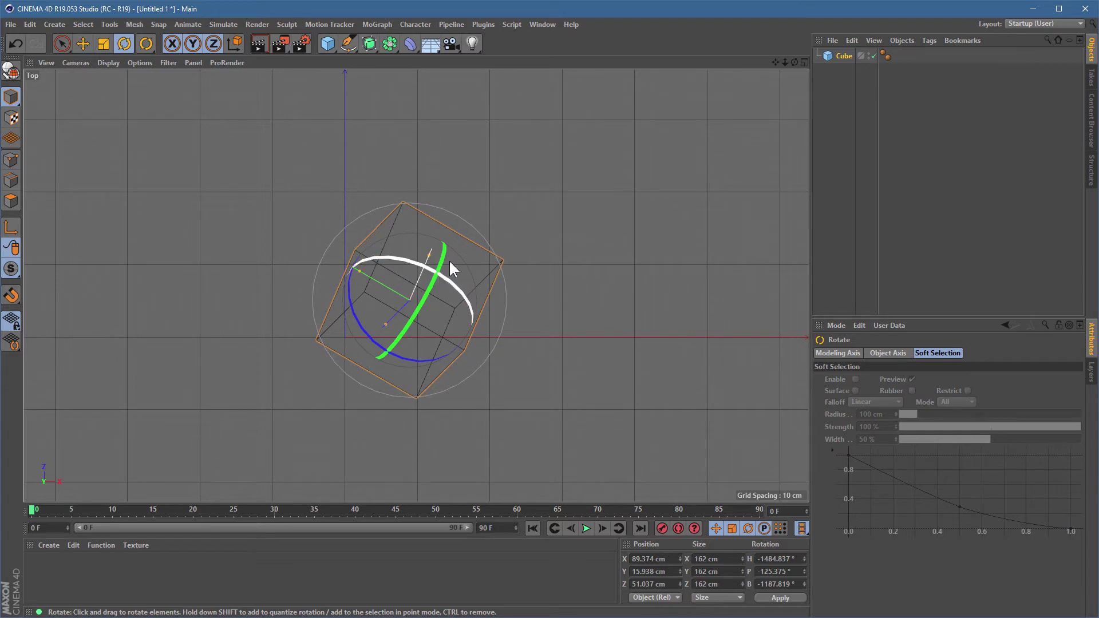
drag(531, 320, 533, 255)
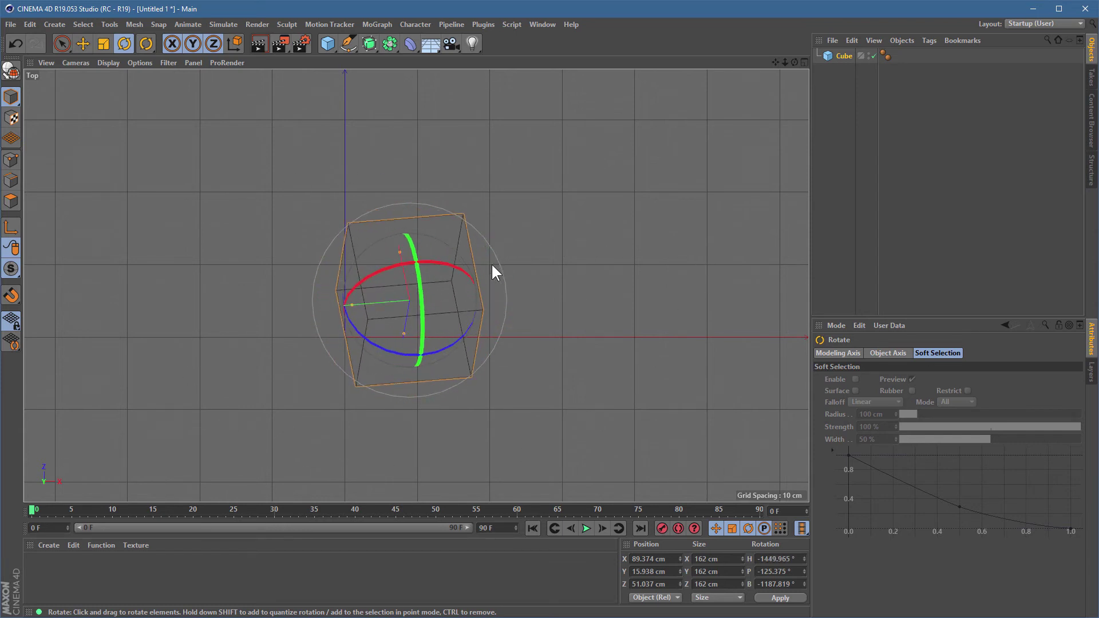
drag(493, 276, 438, 269)
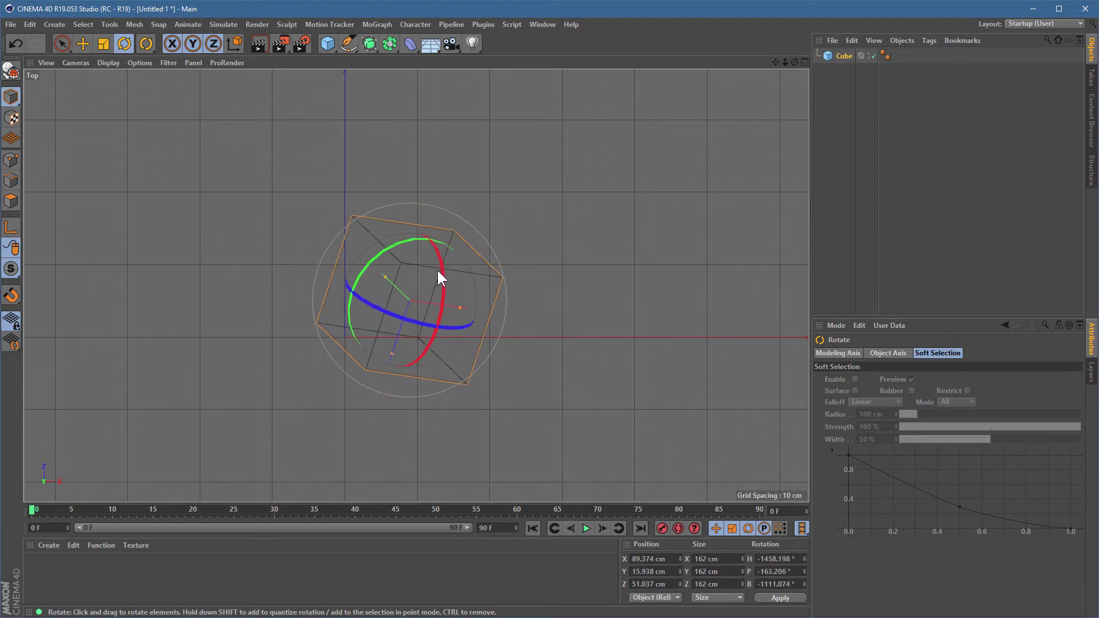
middle_click(437, 269)
middle_click(266, 194)
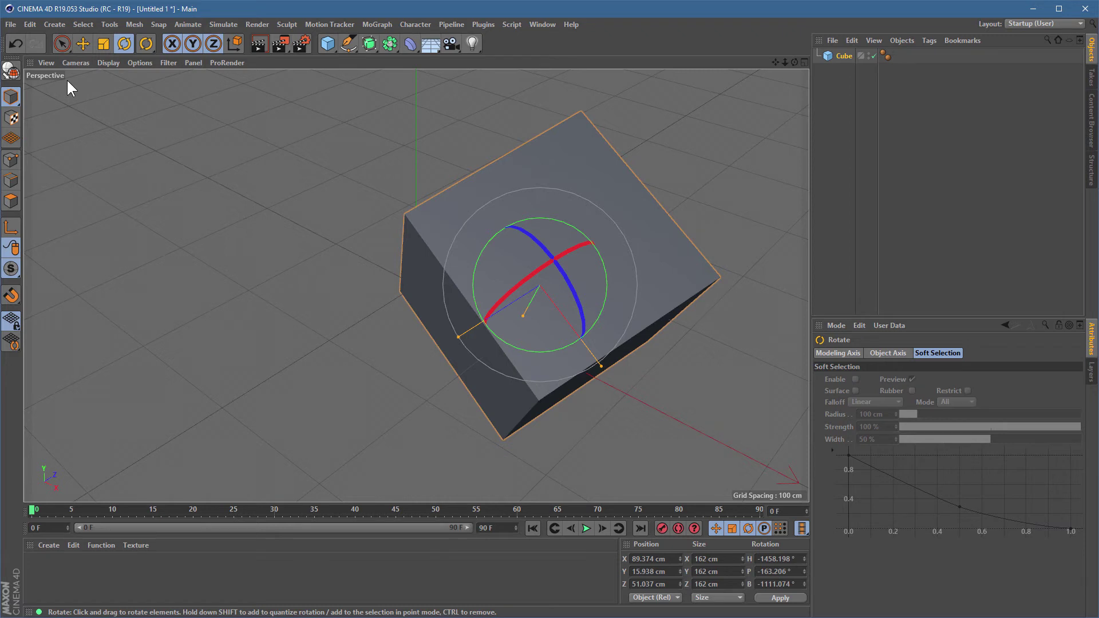
Step: Activate the Live Selection tool and switch back to the Move tool
click(63, 43)
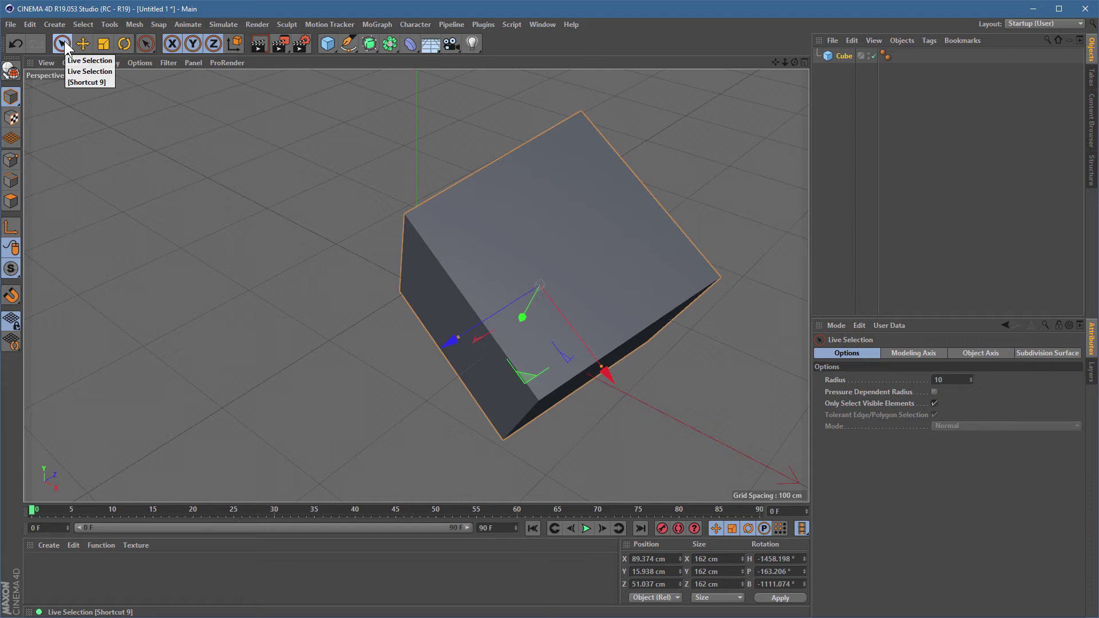
click(82, 43)
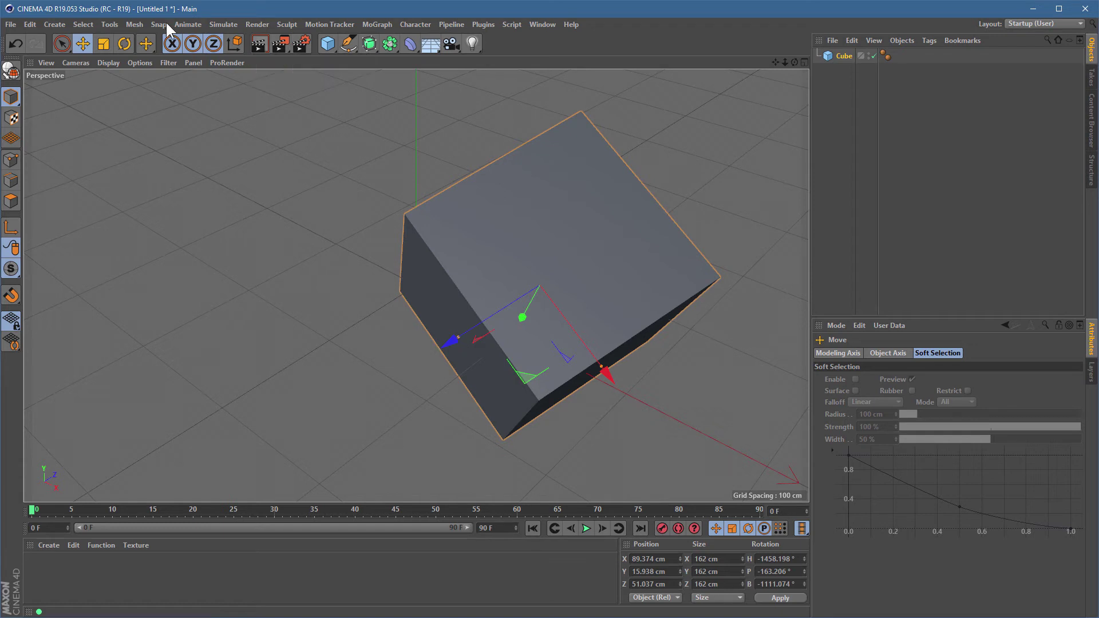
Step: Render a preview of the cube in the Perspective view from an orbited angle and clear the selection
click(234, 43)
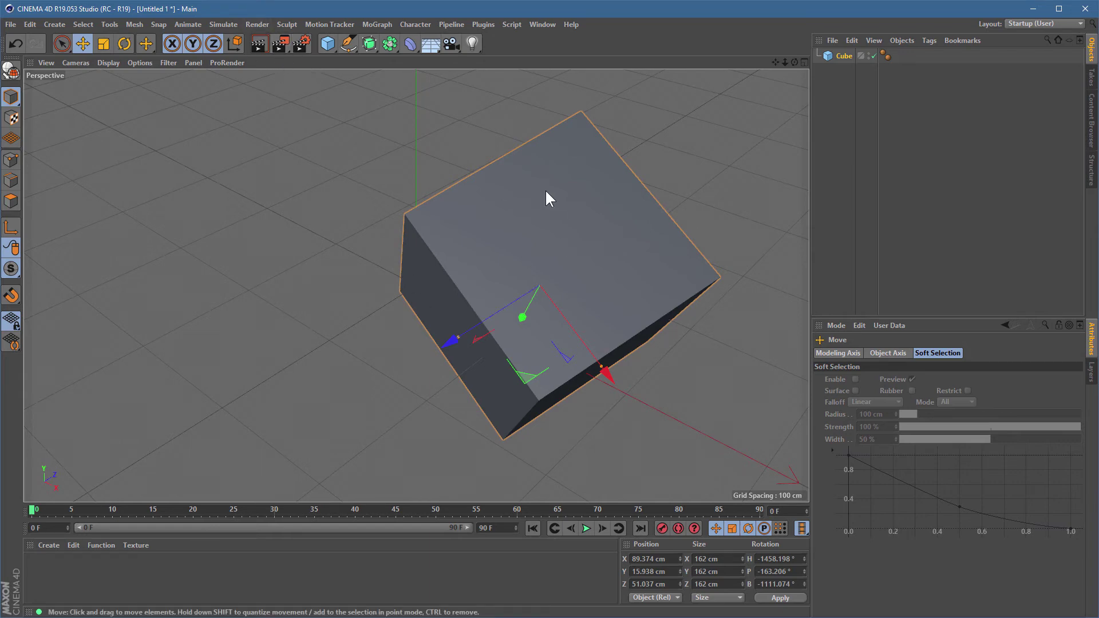
alt+drag(540, 273, 510, 210)
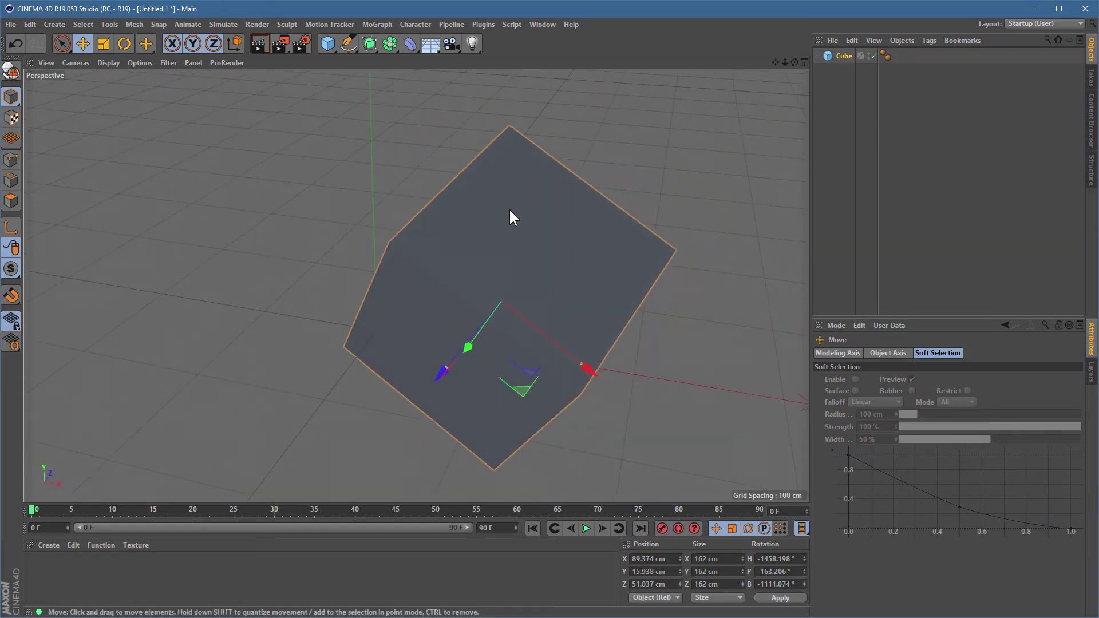
alt+drag(484, 308, 505, 317)
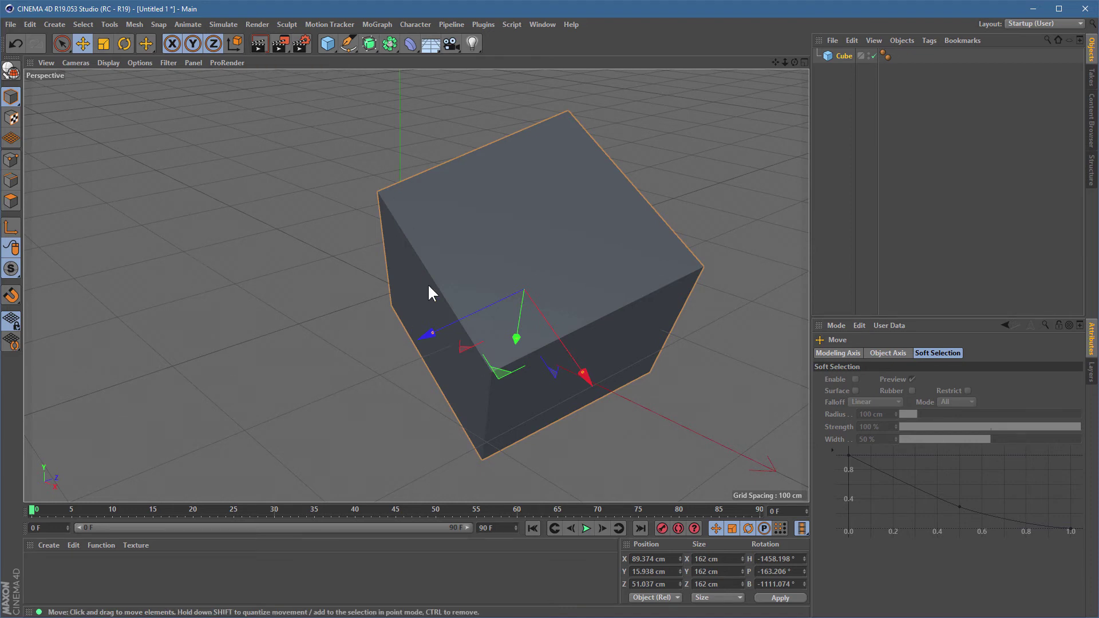
click(259, 42)
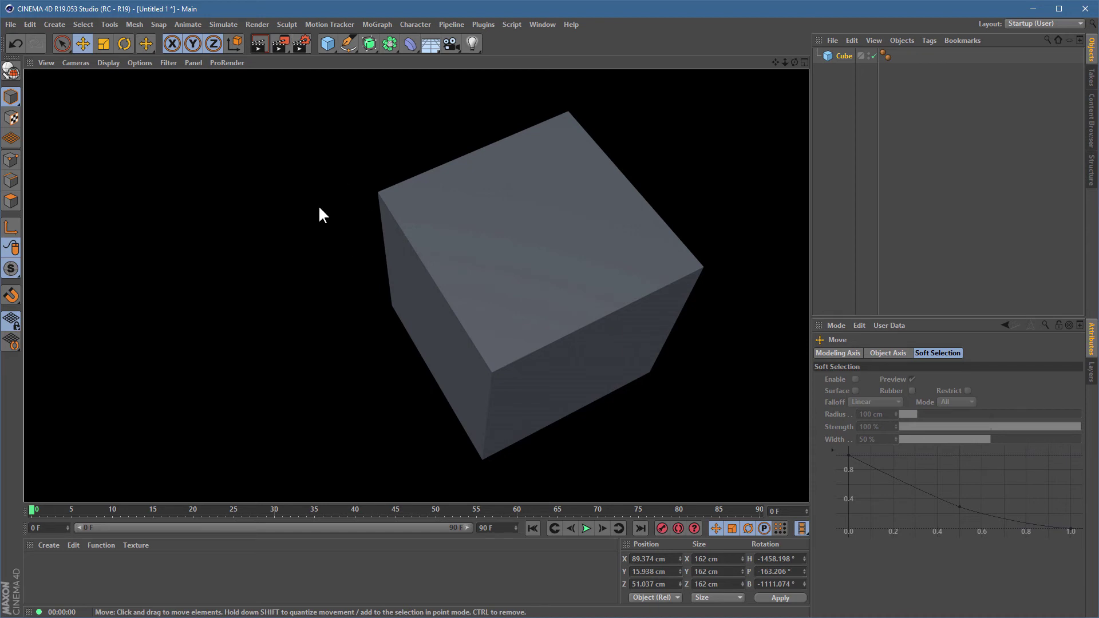
click(308, 171)
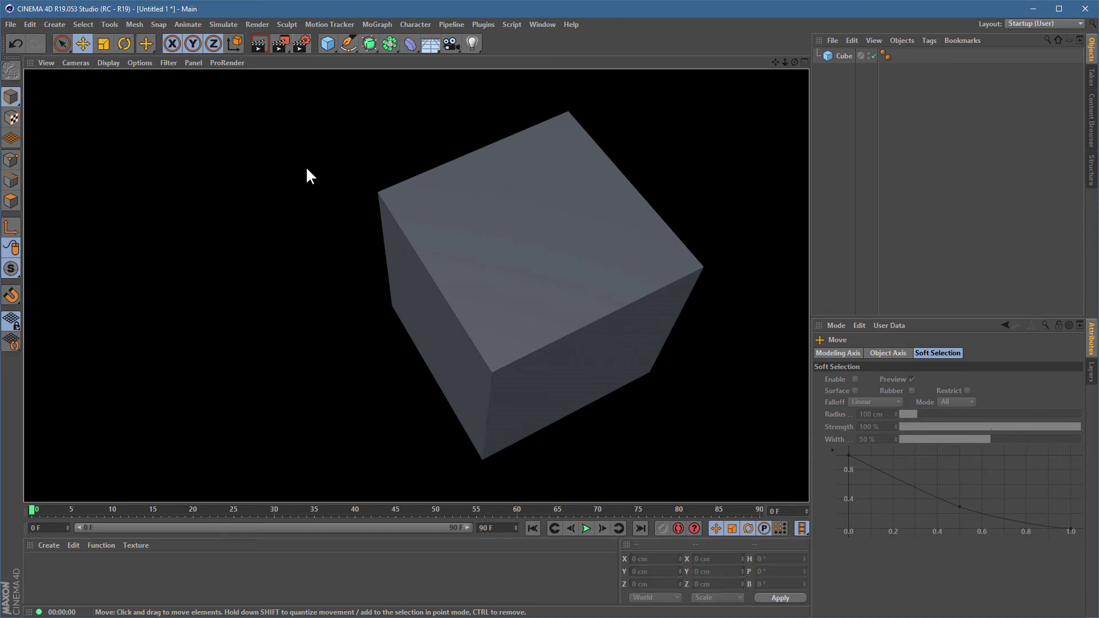
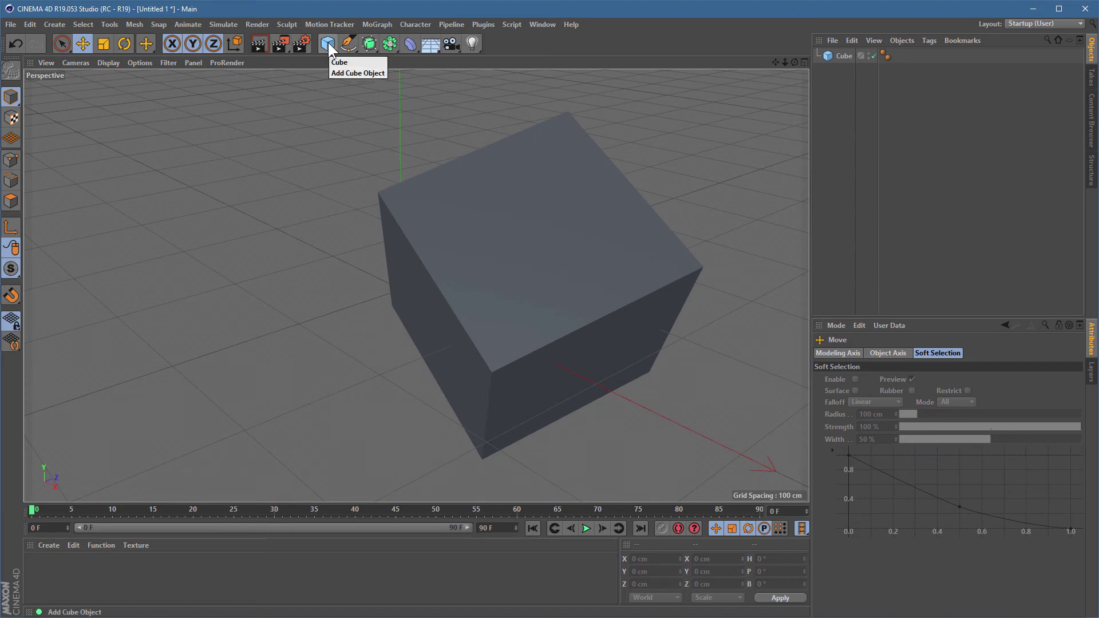
Step: Replace the cube with a Torus primitive at the scene origin
click(329, 44)
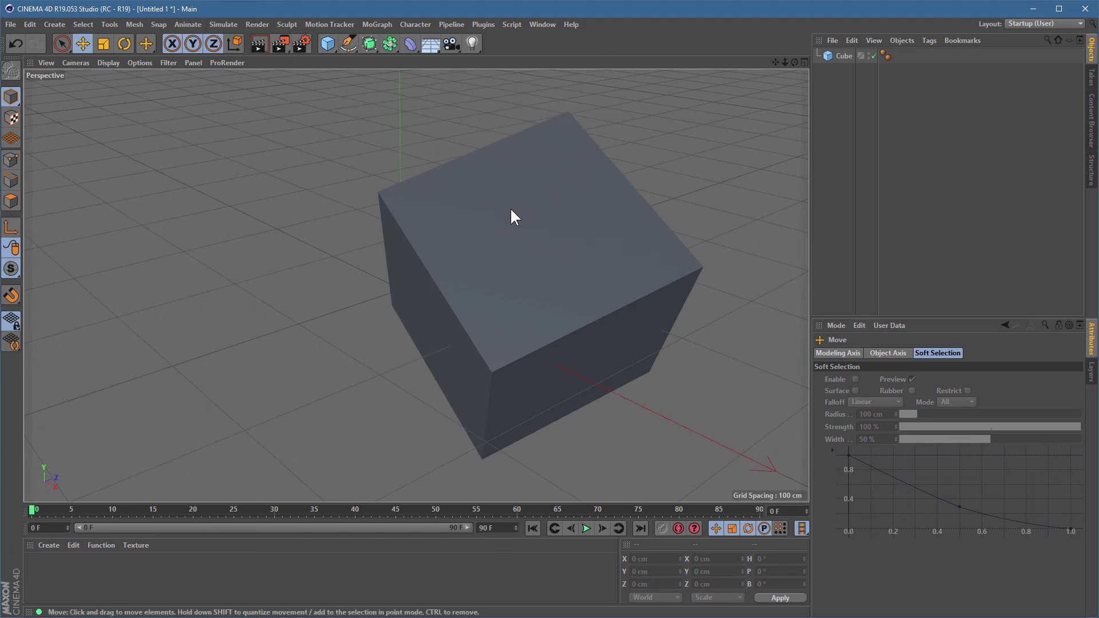
click(490, 224)
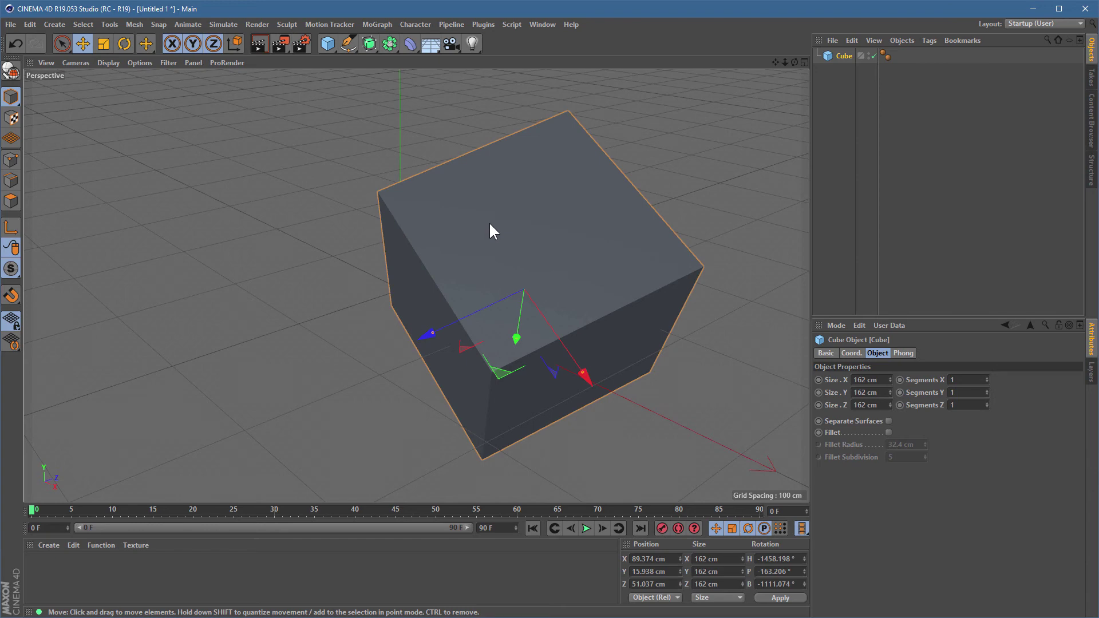
key(Delete)
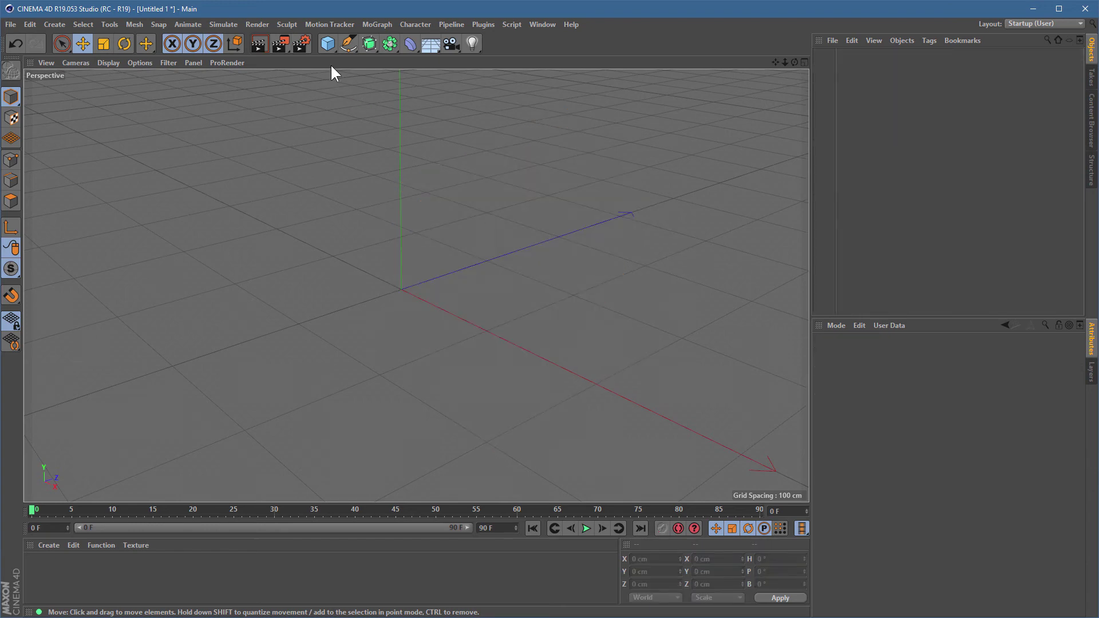
click(331, 43)
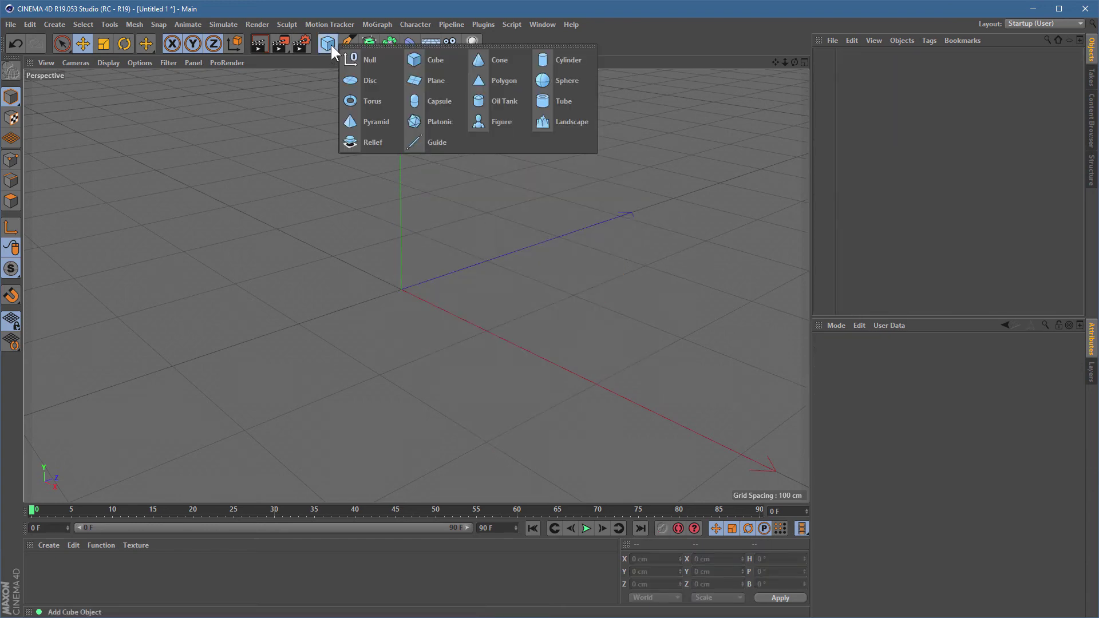
click(382, 100)
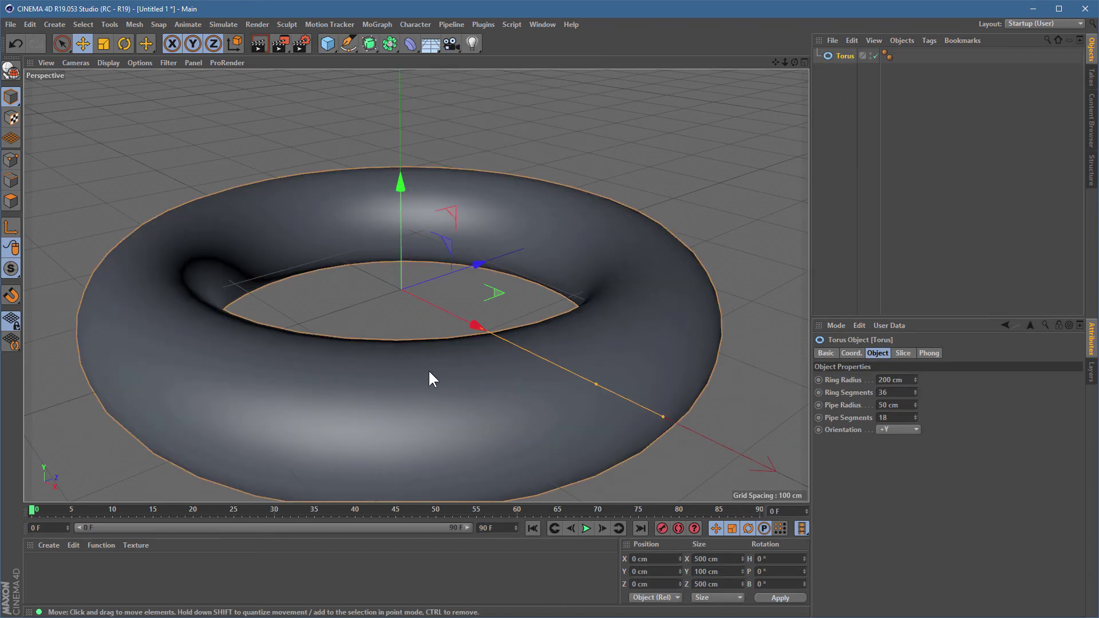
alt+drag(430, 371, 490, 330)
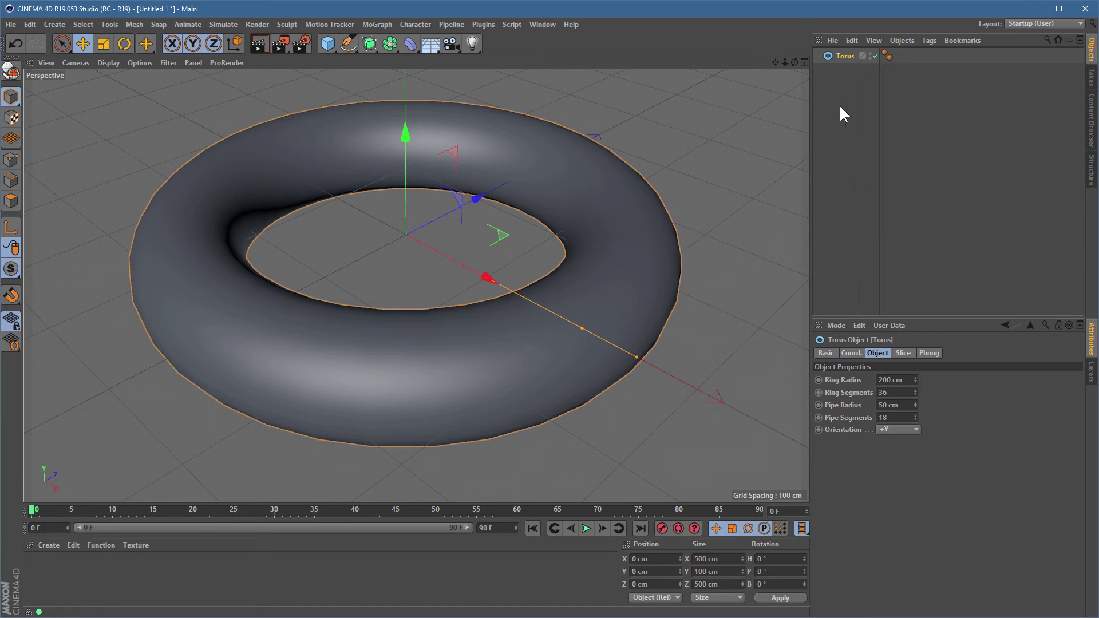
Step: Add a Light, Camera, Subdivision Surface and Array to the scene and delete all four again
click(472, 43)
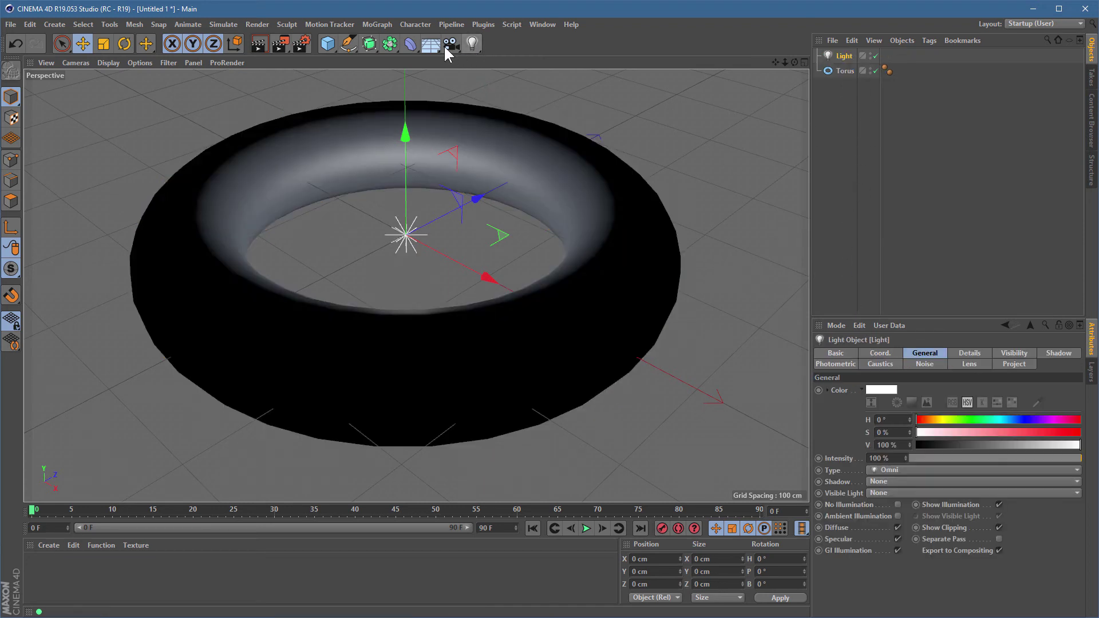
click(452, 45)
click(369, 42)
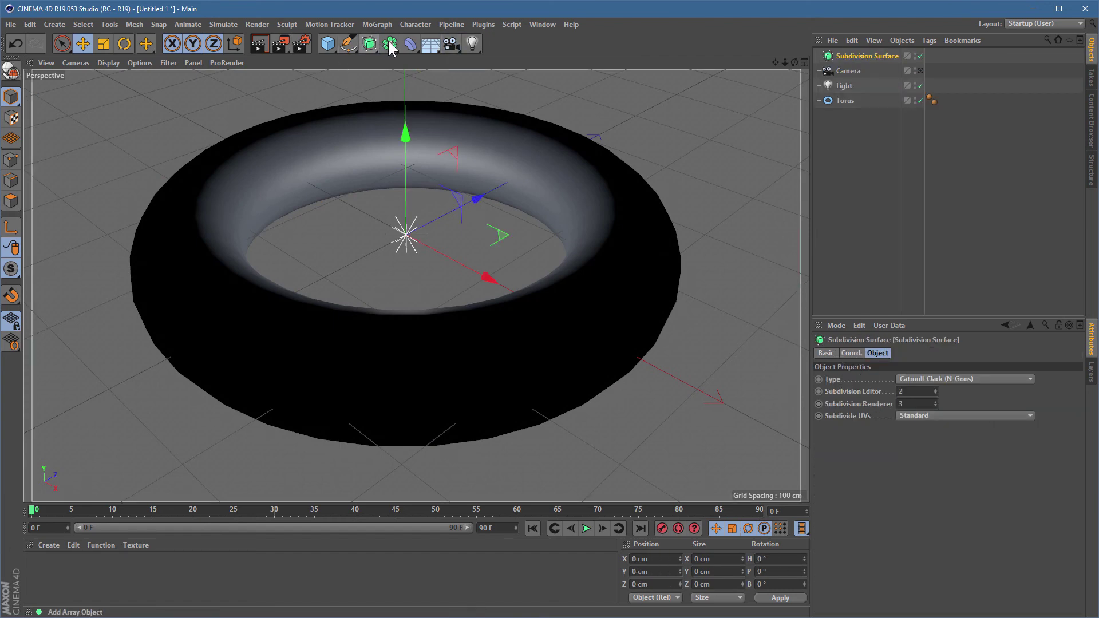
click(390, 43)
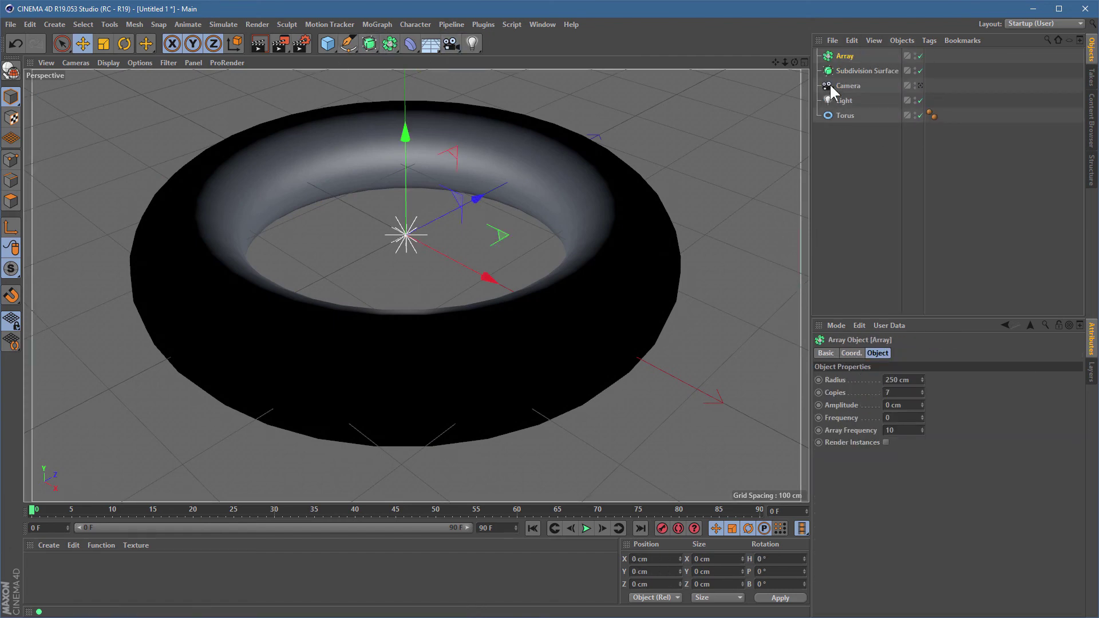
shift+click(871, 100)
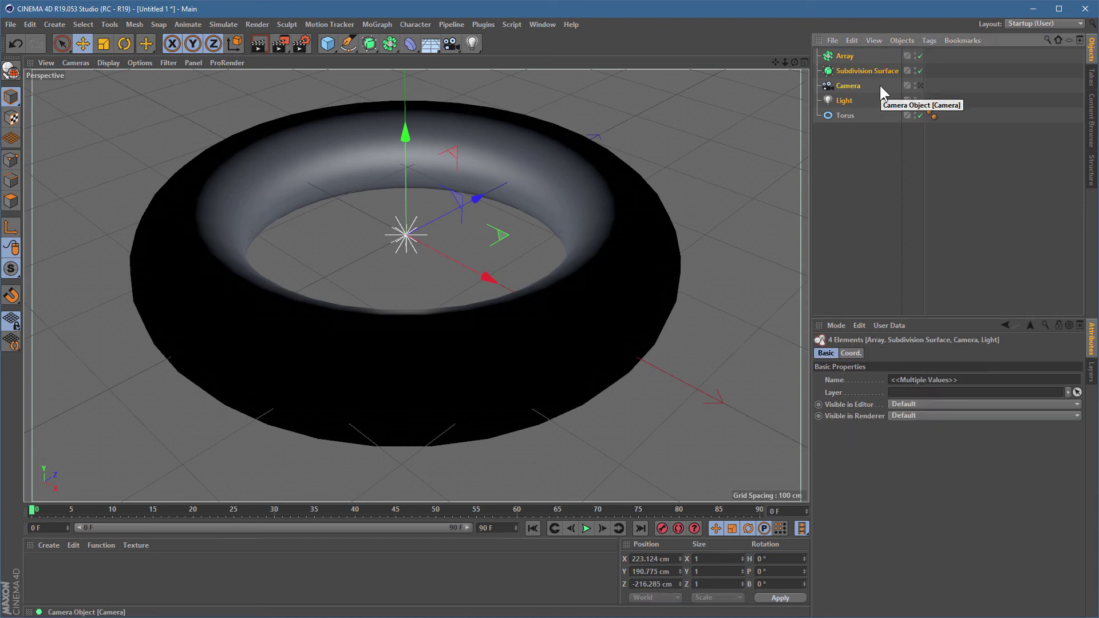
key(Delete)
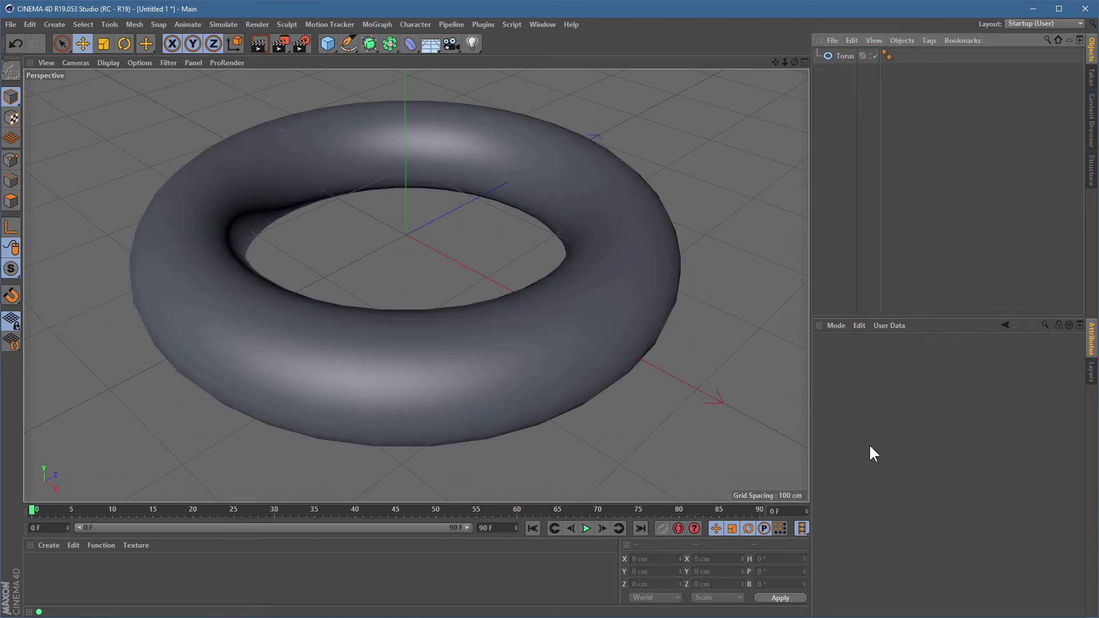
Step: Select the torus and examine its Basic, Coordinates, Object, Slice and Phong properties
click(841, 57)
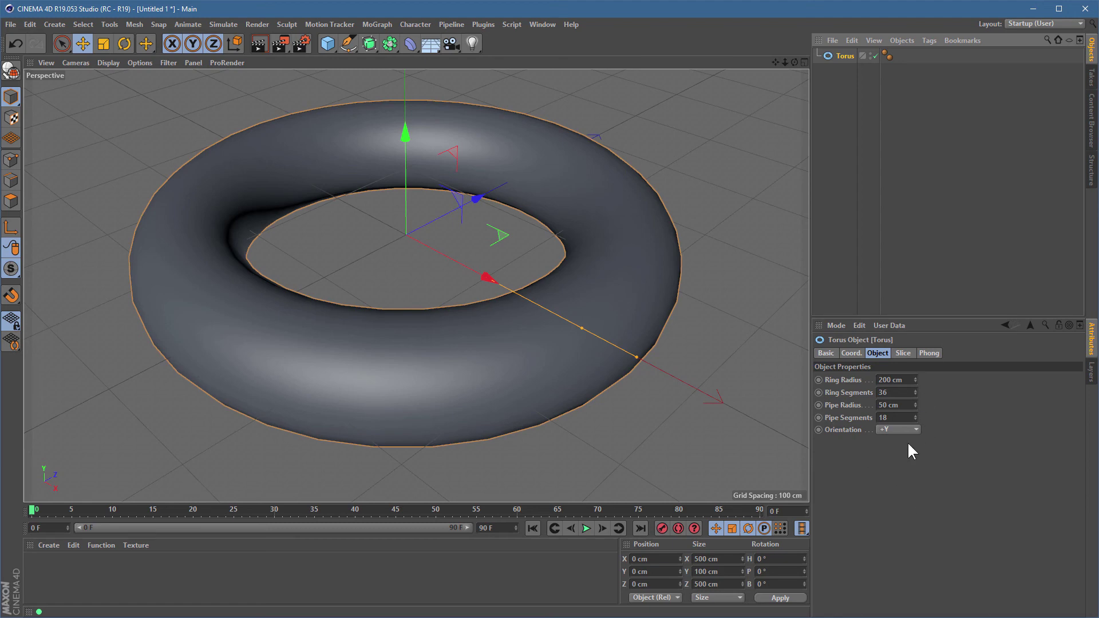
click(828, 354)
click(858, 354)
click(878, 353)
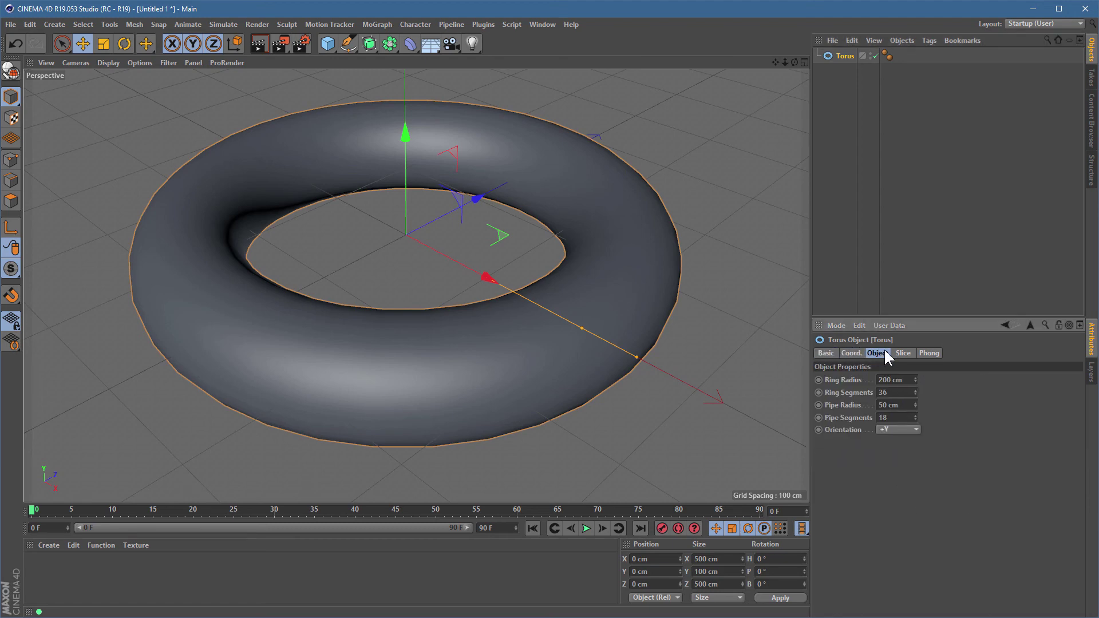
click(903, 353)
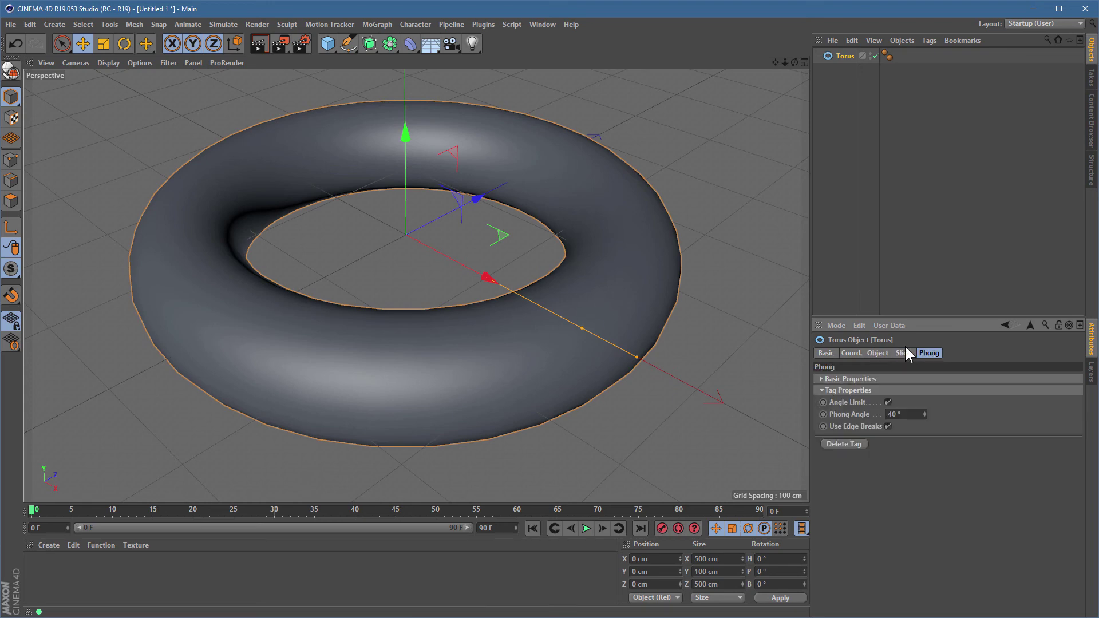
click(878, 353)
click(853, 353)
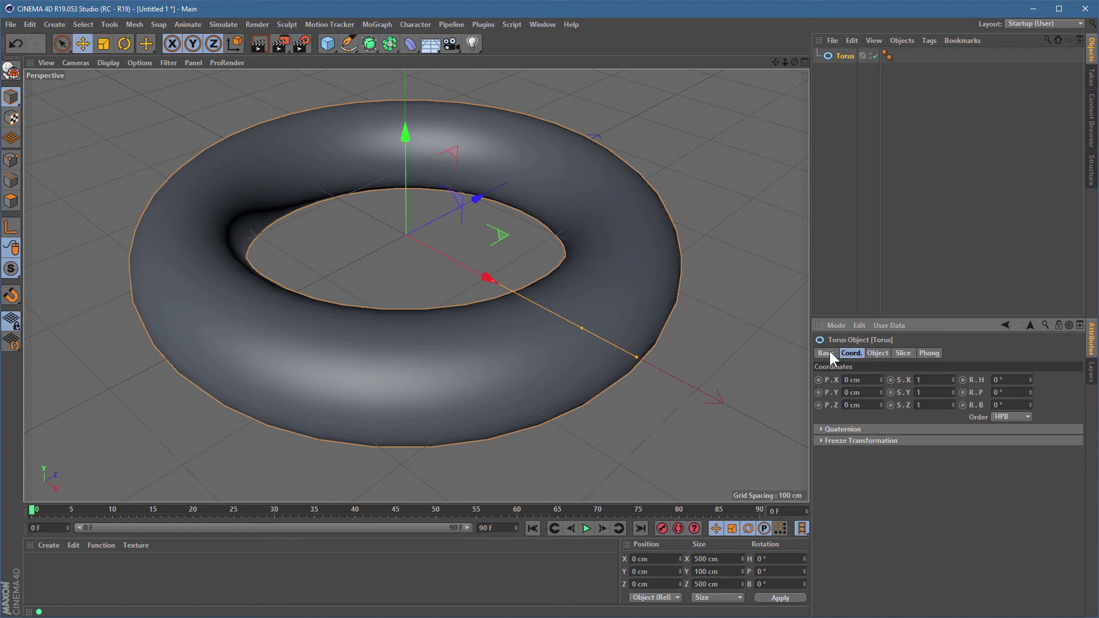
click(830, 354)
click(858, 353)
click(826, 354)
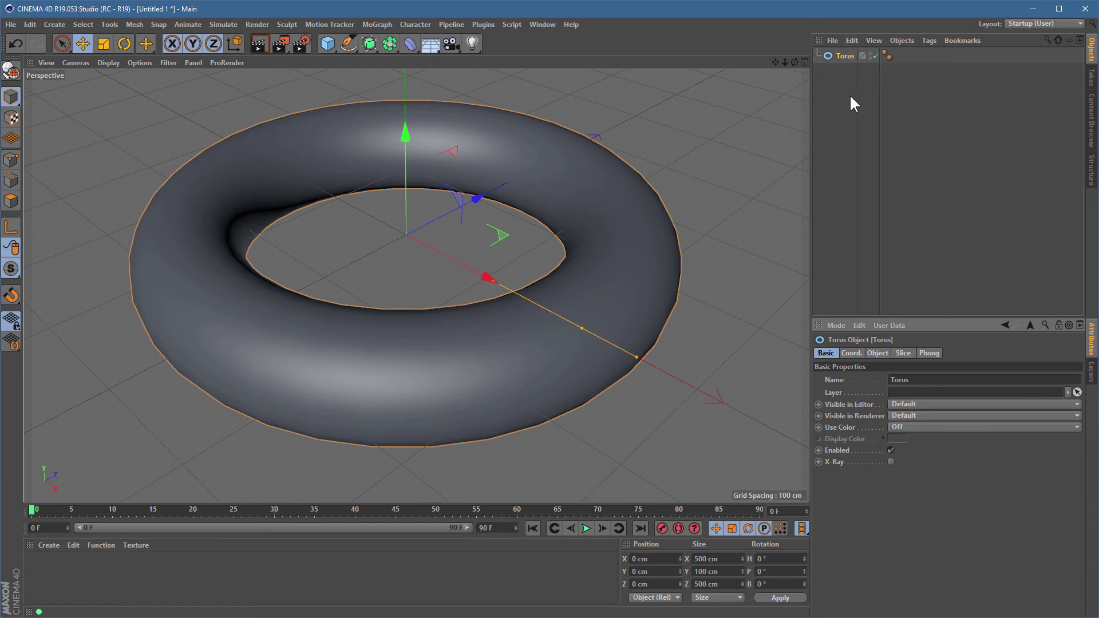
Step: Disable the torus and enable it again
double_click(845, 56)
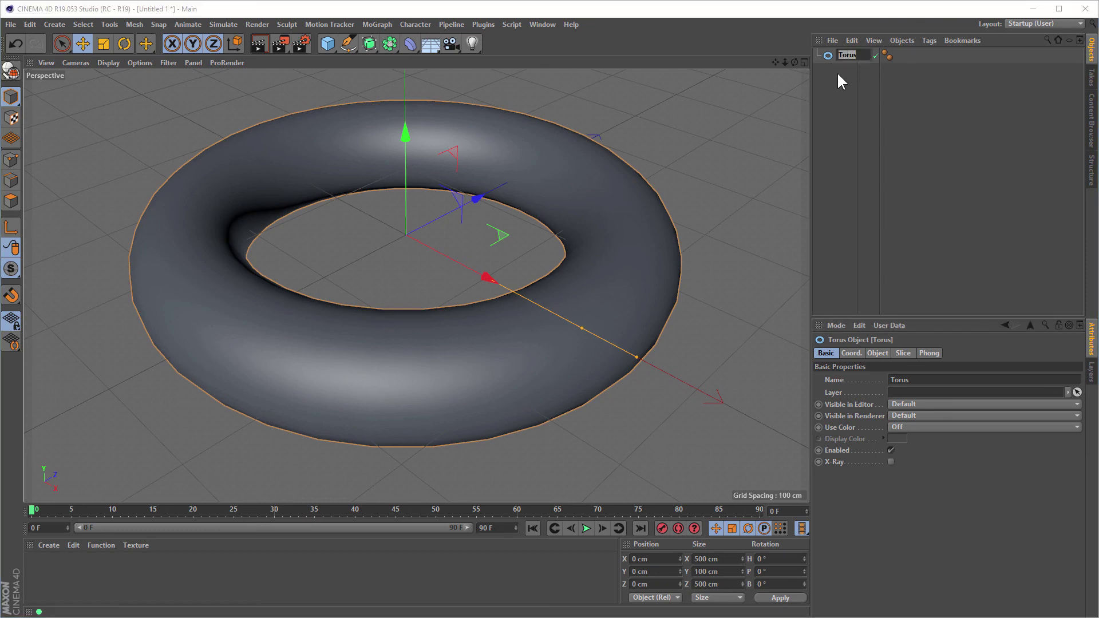
click(877, 55)
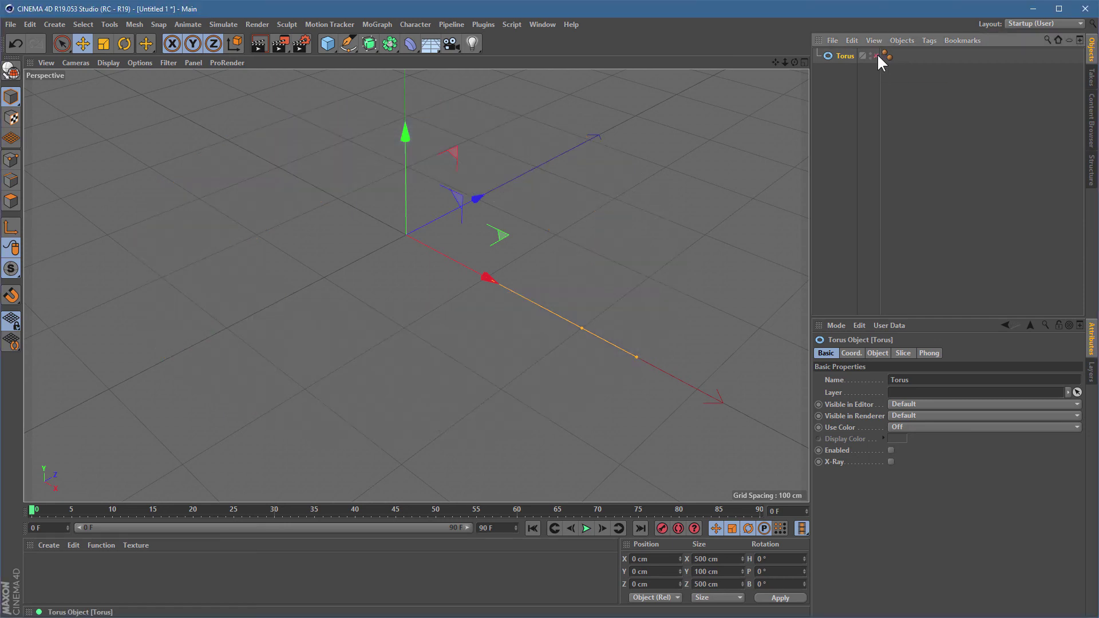
click(876, 55)
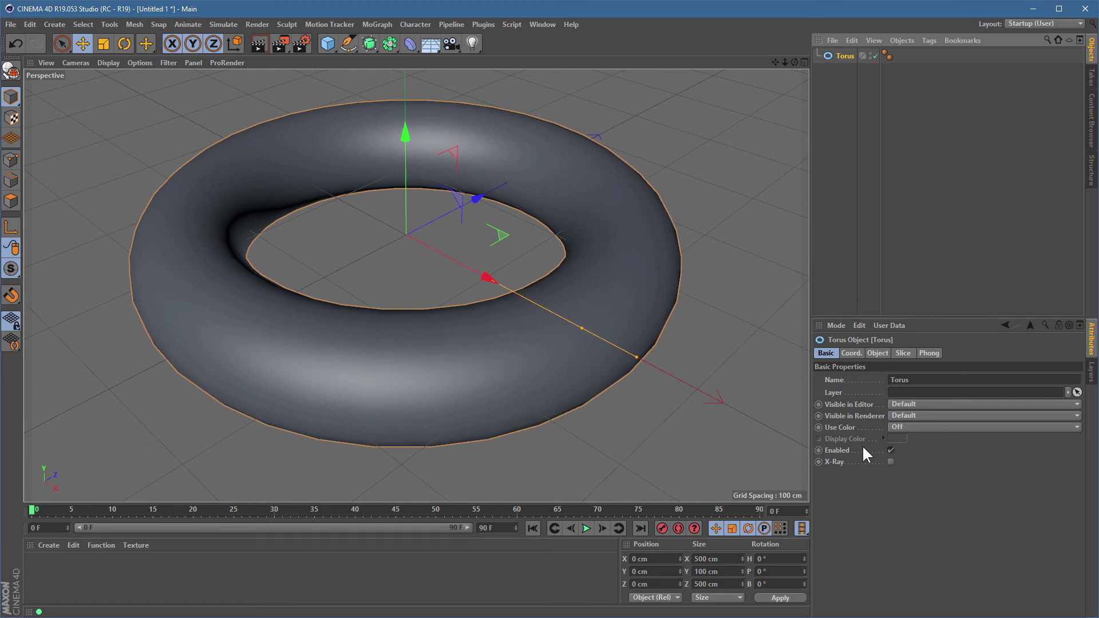
Step: Review the torus's coordinate settings and show its object properties
click(852, 353)
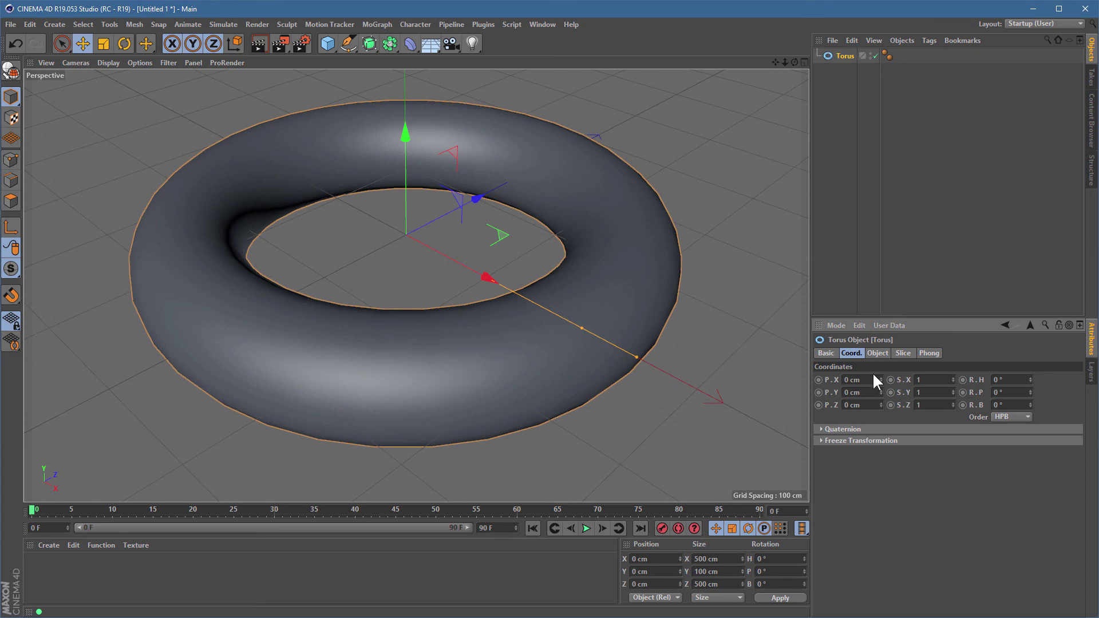
click(881, 352)
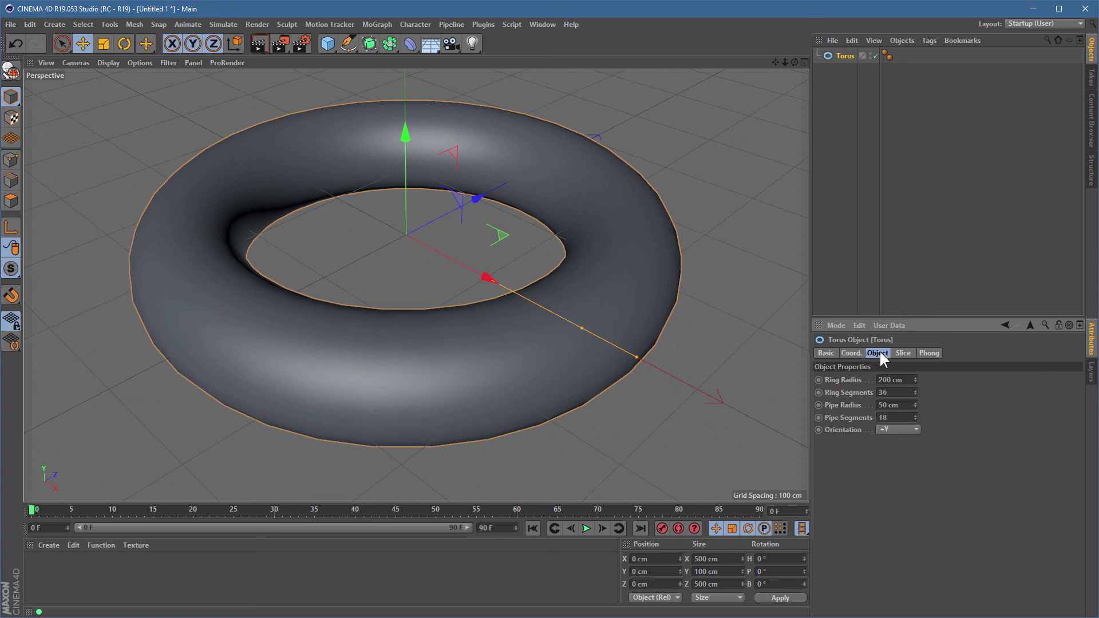